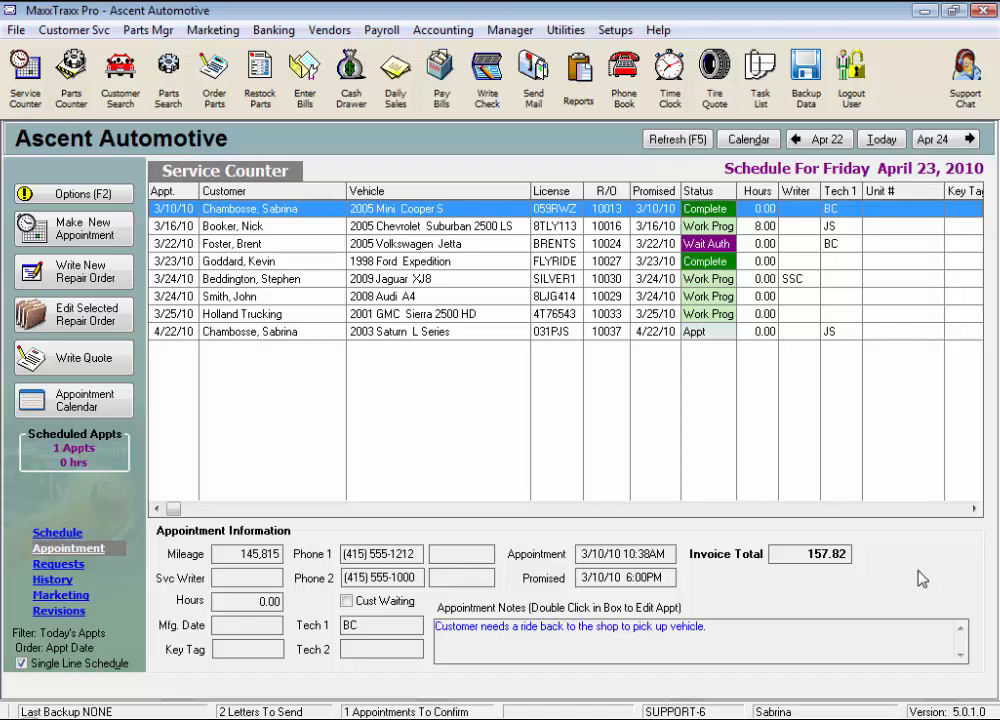
Open the Checklist Groups list and show its inactive groups.
{"action": "left_click", "coordinate": [616, 30]}
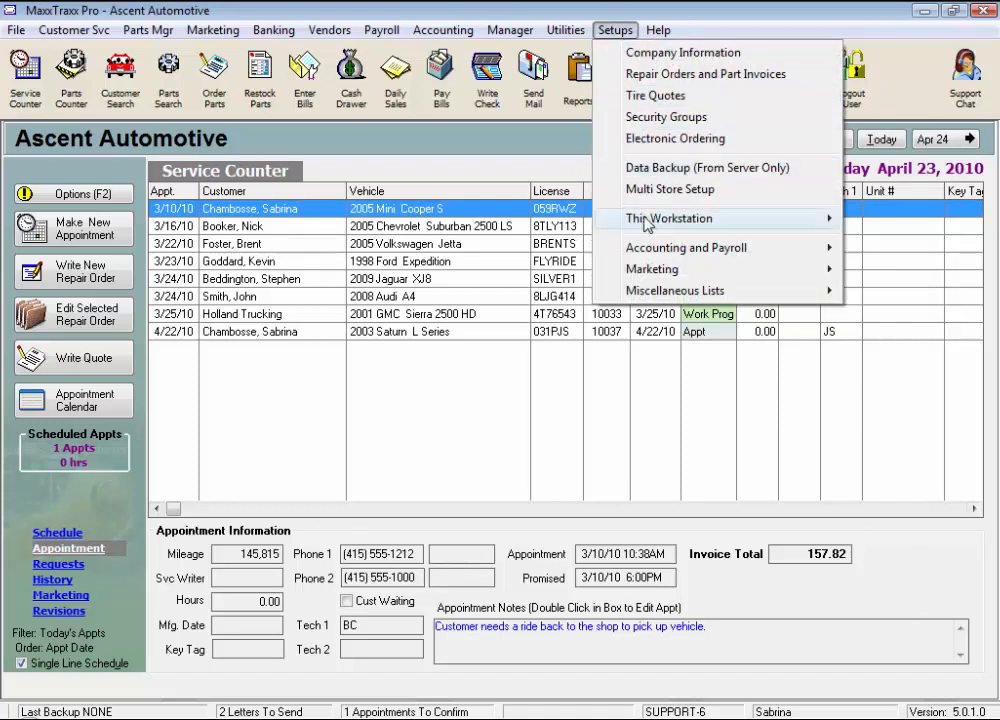
{"action": "mouse_move", "coordinate": [667, 298]}
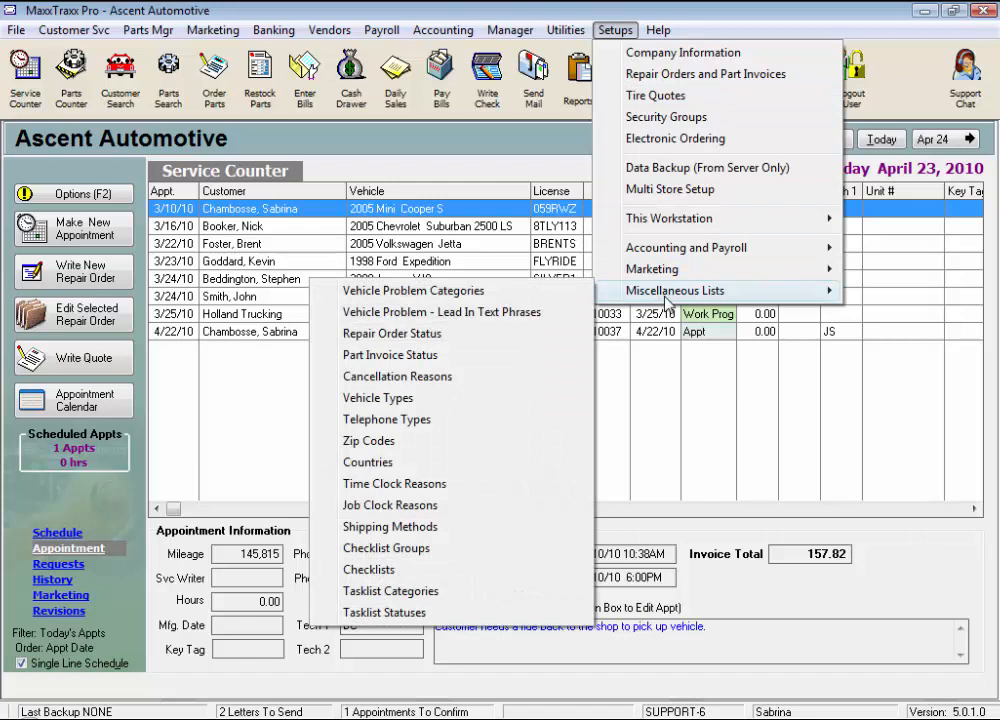
{"action": "left_click", "coordinate": [475, 555]}
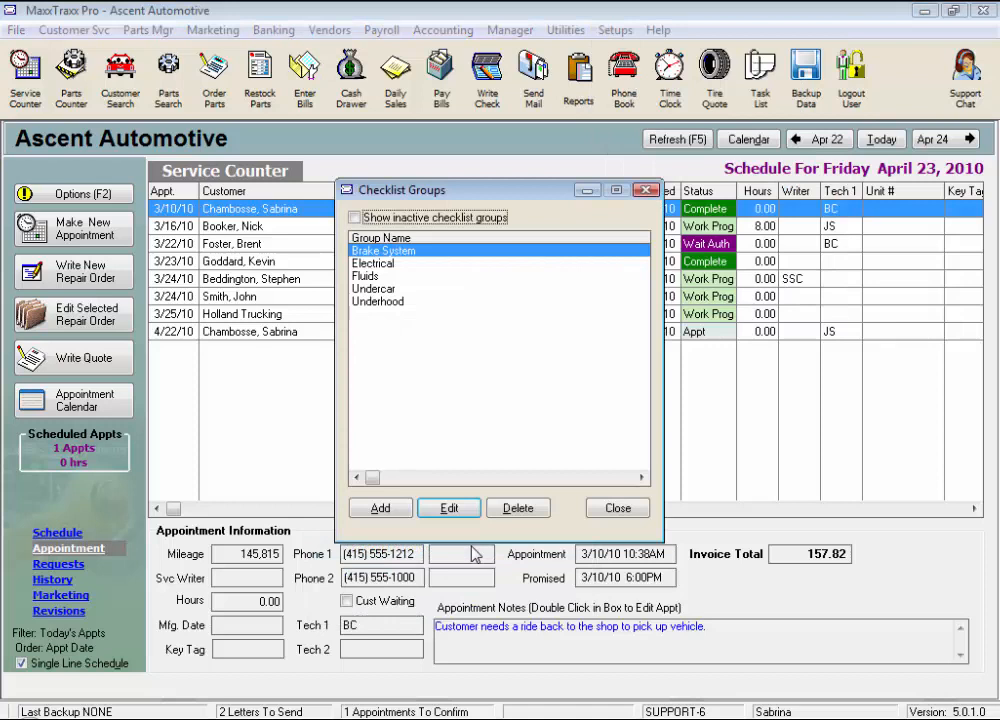
{"action": "left_click", "coordinate": [355, 218]}
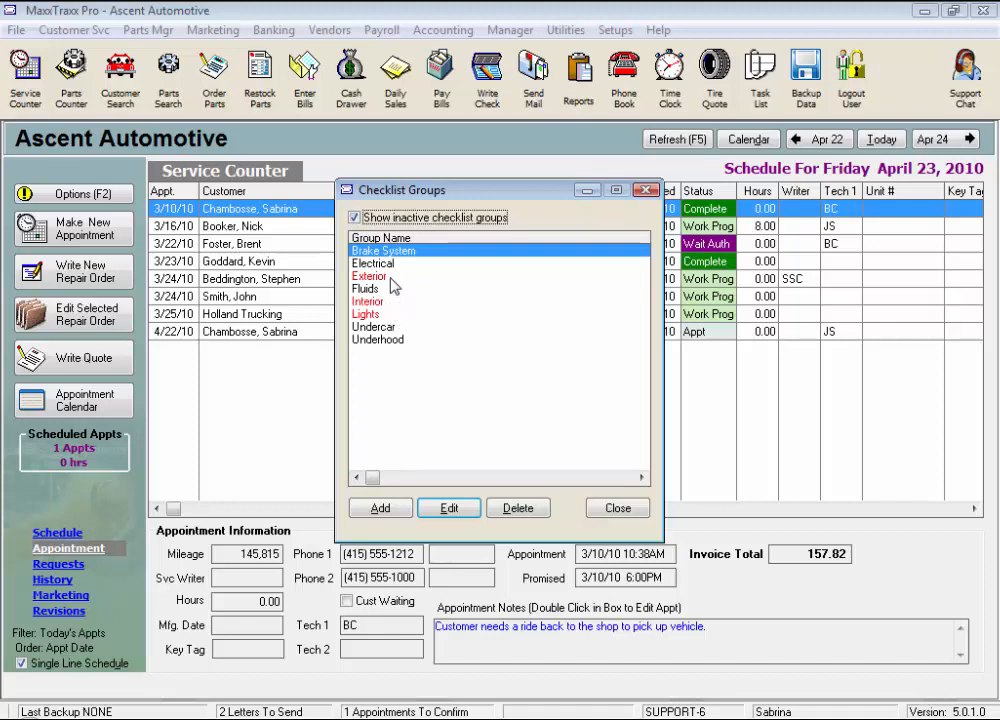
Undelete the inactive Exterior checklist group.
{"action": "left_click", "coordinate": [381, 277]}
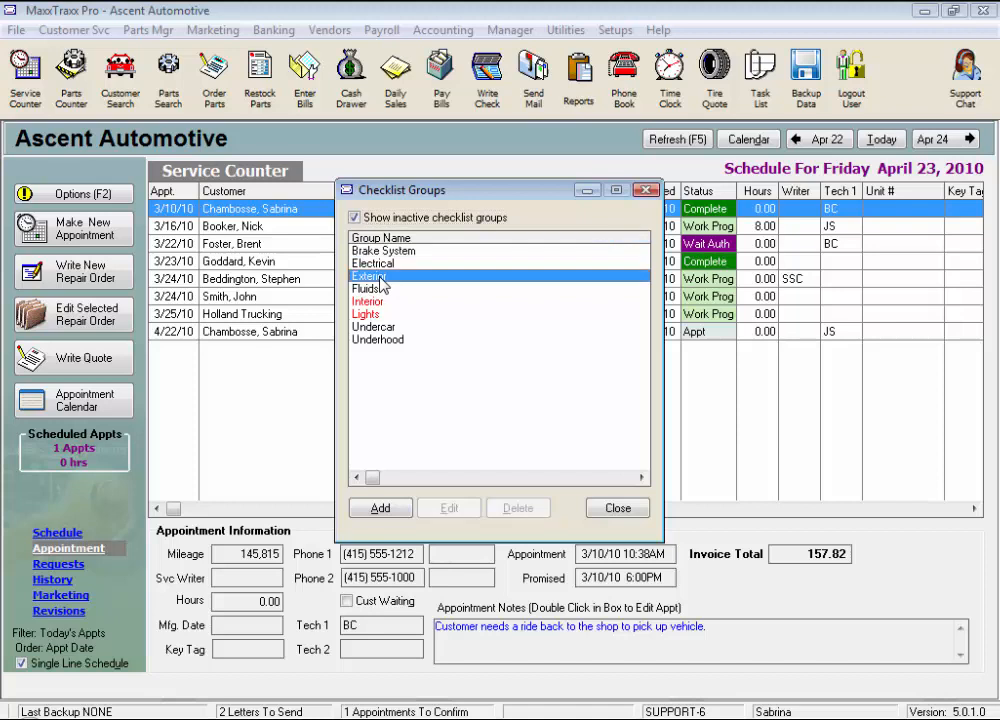
{"action": "right_click", "coordinate": [381, 278]}
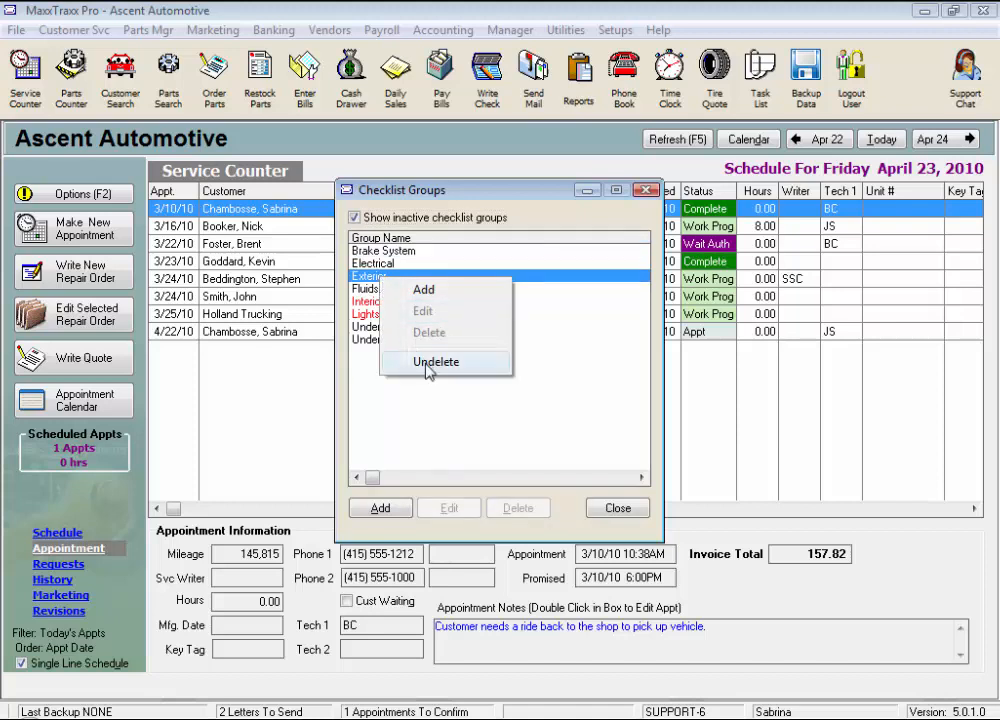
{"action": "left_click", "coordinate": [428, 363]}
{"action": "left_click", "coordinate": [362, 289]}
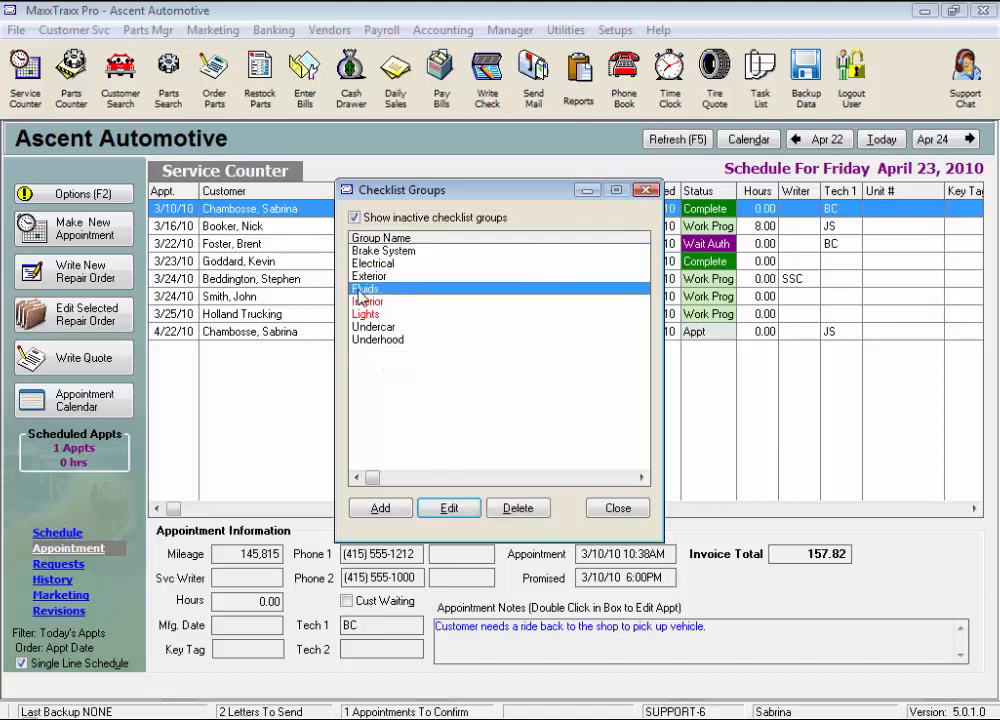
Delete the restored Exterior checklist group again, confirming the deletion.
{"action": "left_click", "coordinate": [362, 276]}
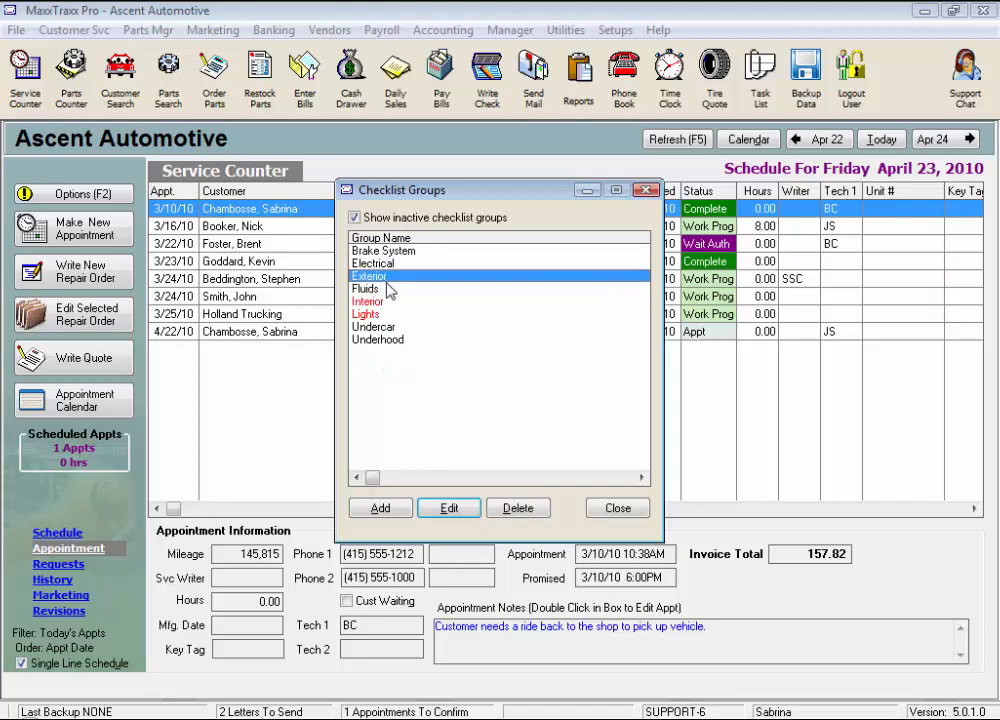
{"action": "left_click", "coordinate": [518, 508]}
{"action": "left_click", "coordinate": [458, 402]}
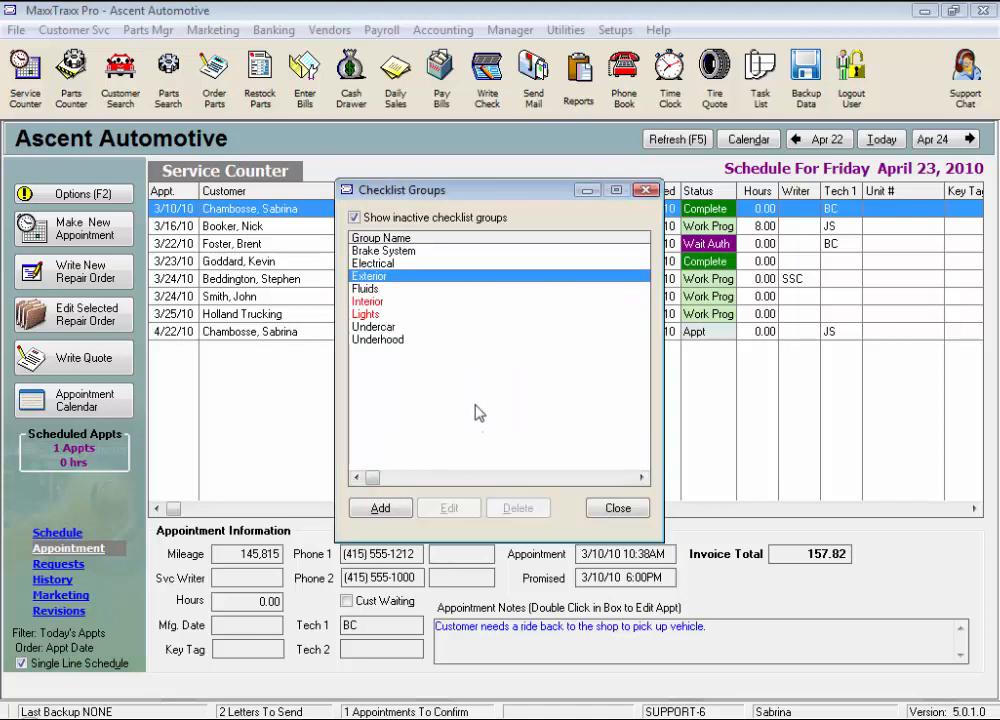
Add a new checklist group named Other.
{"action": "left_click", "coordinate": [381, 508]}
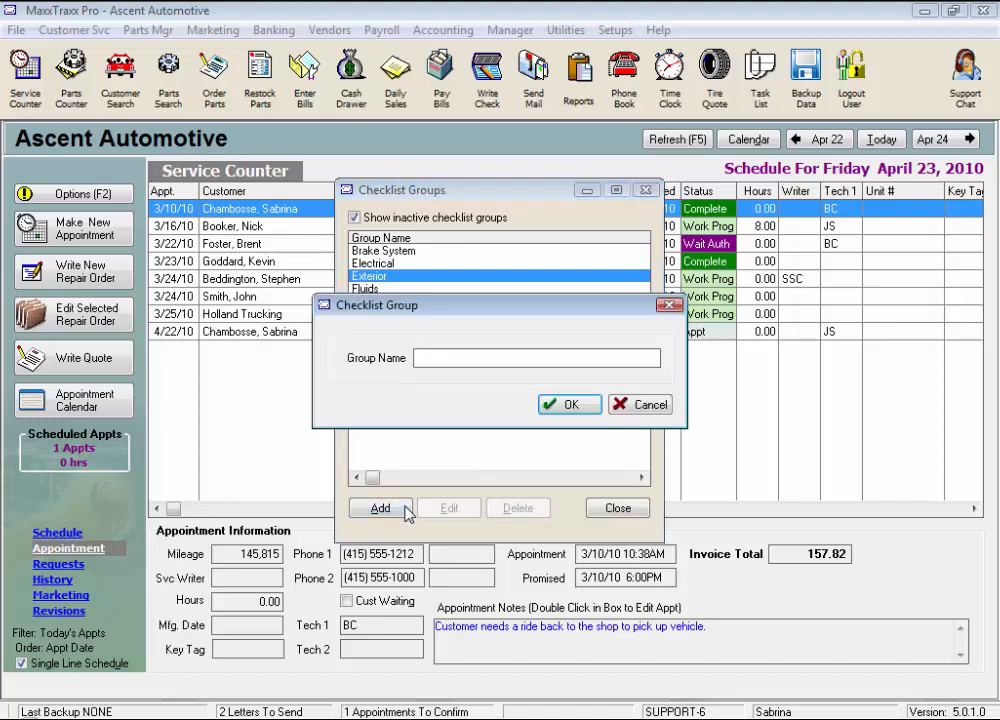
{"action": "type", "text": "Other"}
{"action": "left_click", "coordinate": [562, 406]}
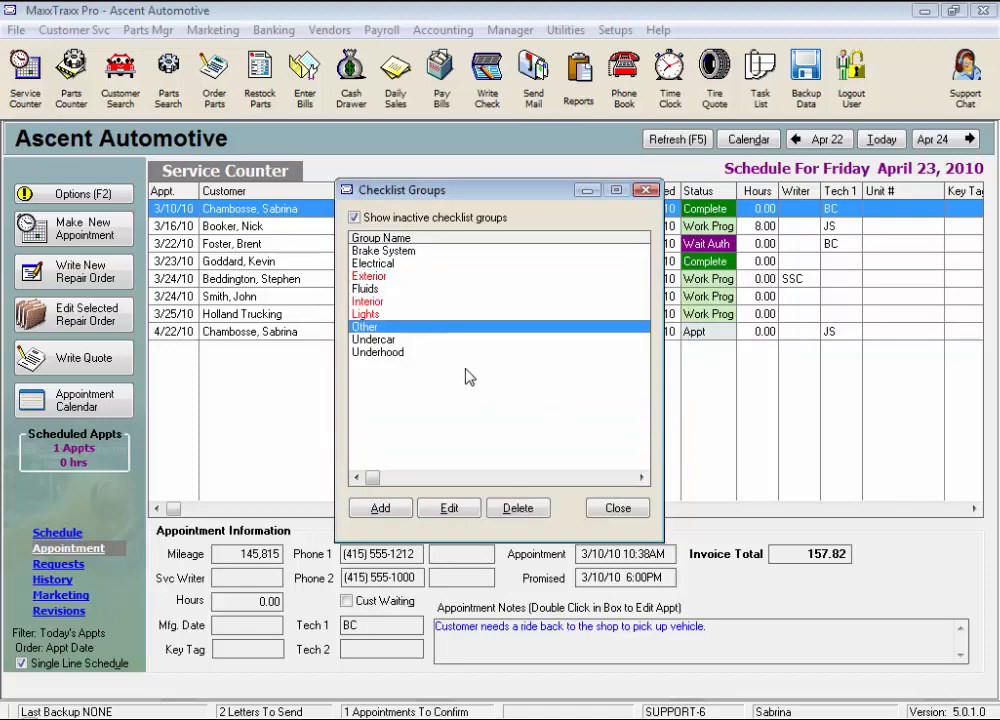
Rename the Brake System checklist group as Brakes and close the group list.
{"action": "left_click", "coordinate": [412, 252]}
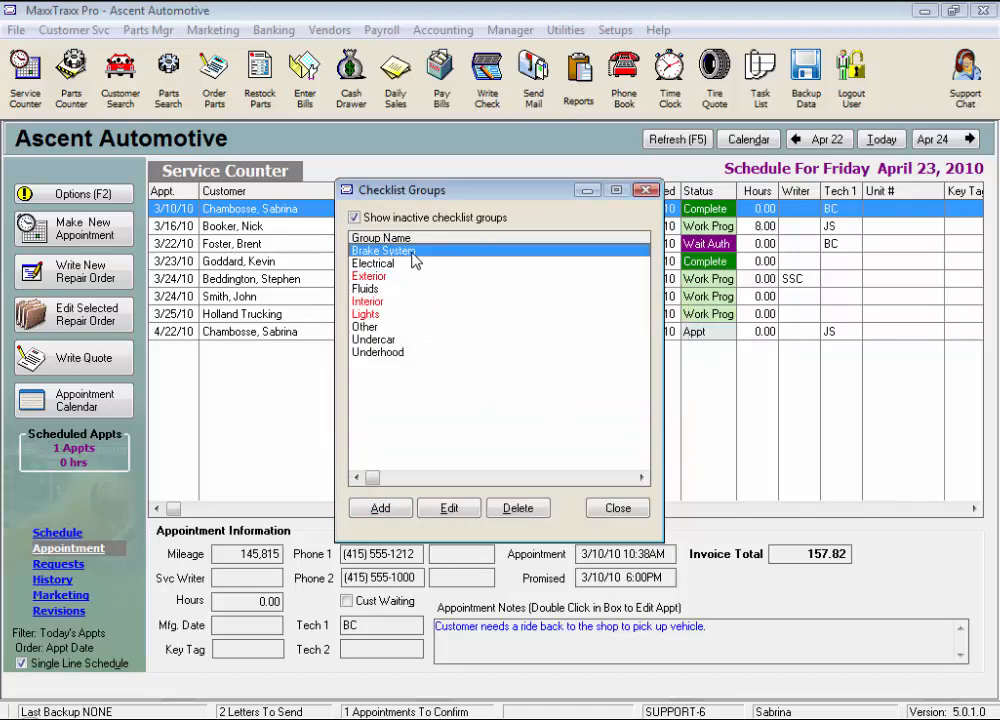
{"action": "left_click", "coordinate": [451, 509]}
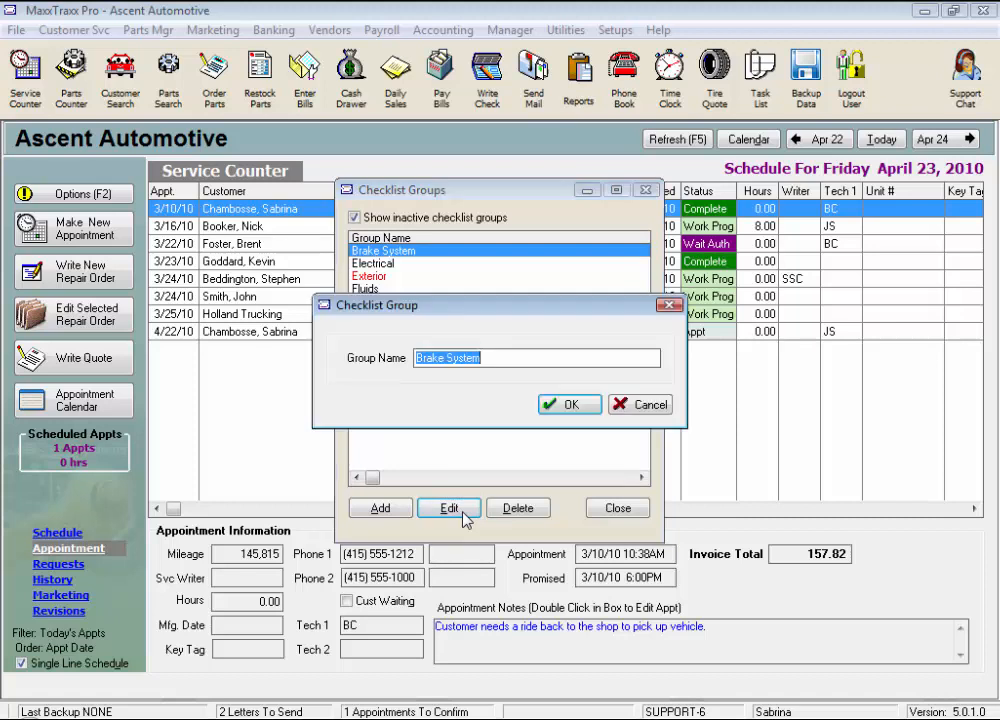
{"action": "left_click_drag", "start_coordinate": [481, 358], "coordinate": [444, 365]}
{"action": "type", "text": "s"}
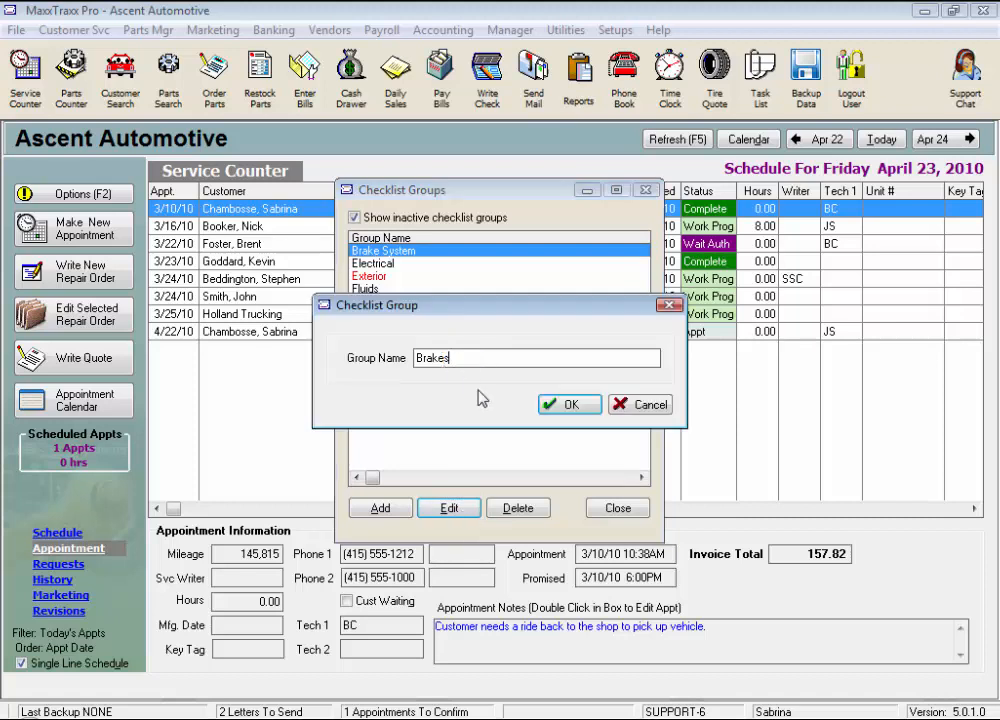
{"action": "left_click", "coordinate": [571, 405]}
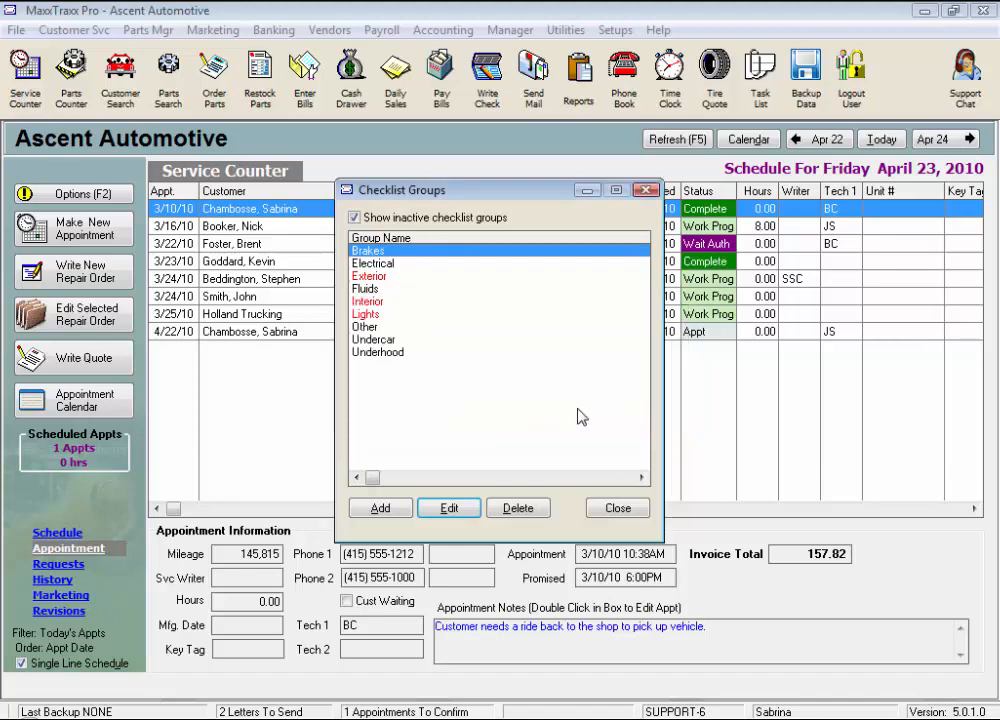
{"action": "left_click", "coordinate": [617, 512]}
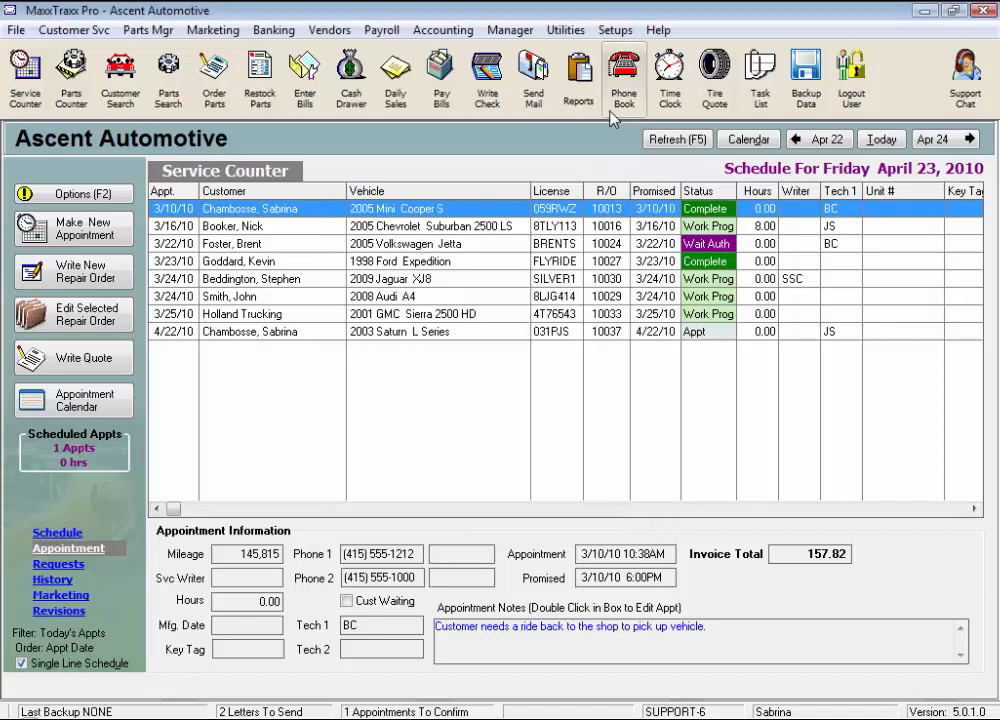
Open the Checklist Templates list and show its inactive templates.
{"action": "left_click", "coordinate": [615, 30]}
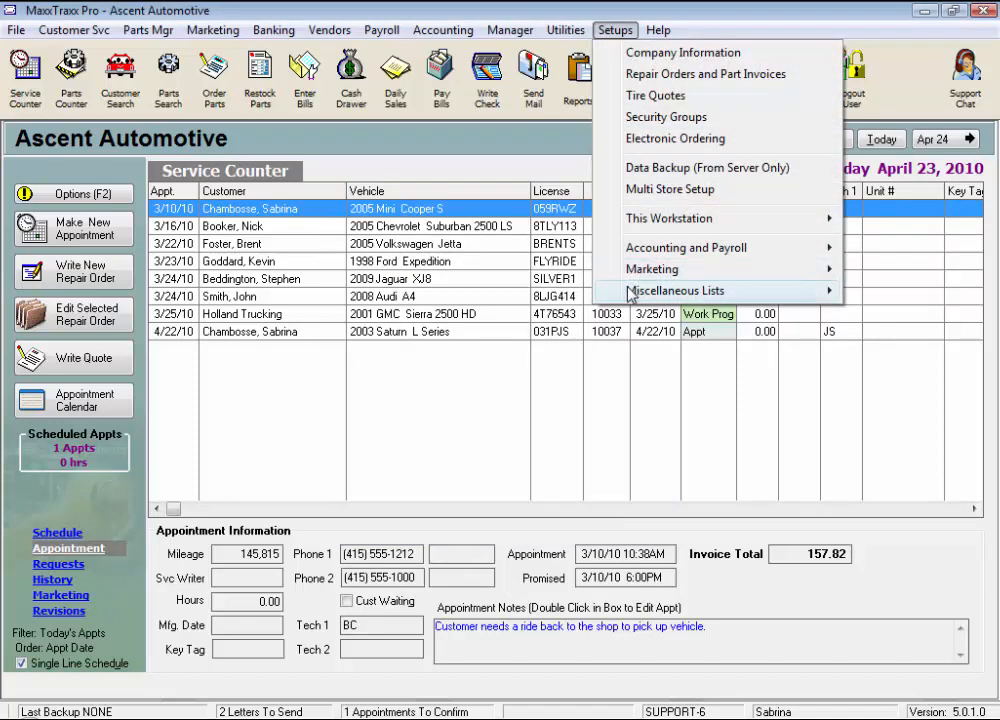
{"action": "mouse_move", "coordinate": [630, 292]}
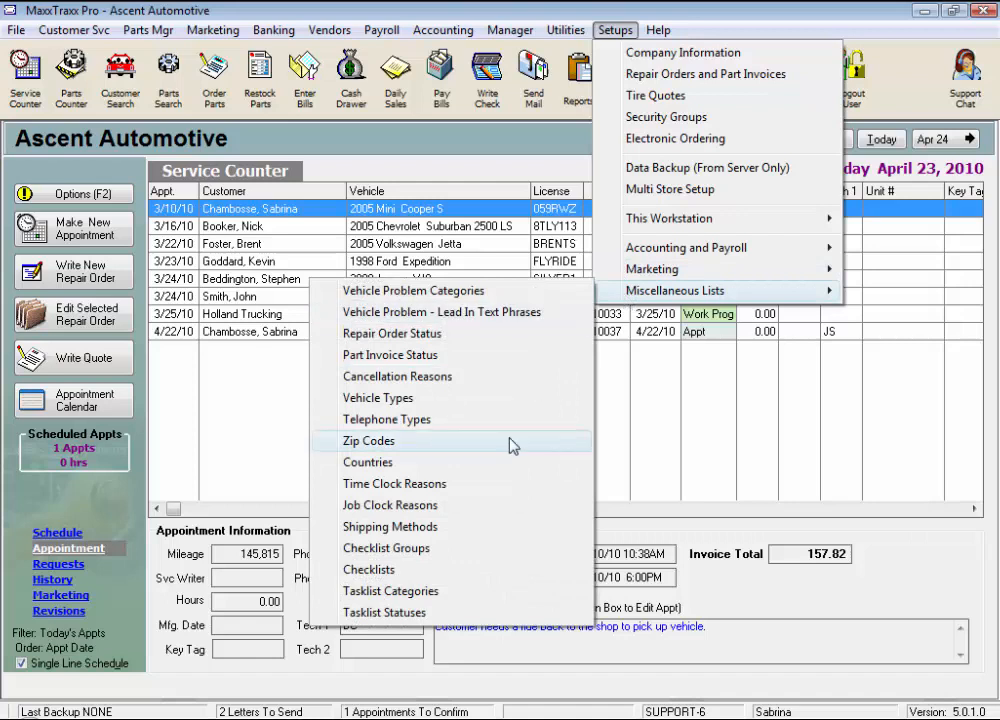
{"action": "left_click", "coordinate": [453, 570]}
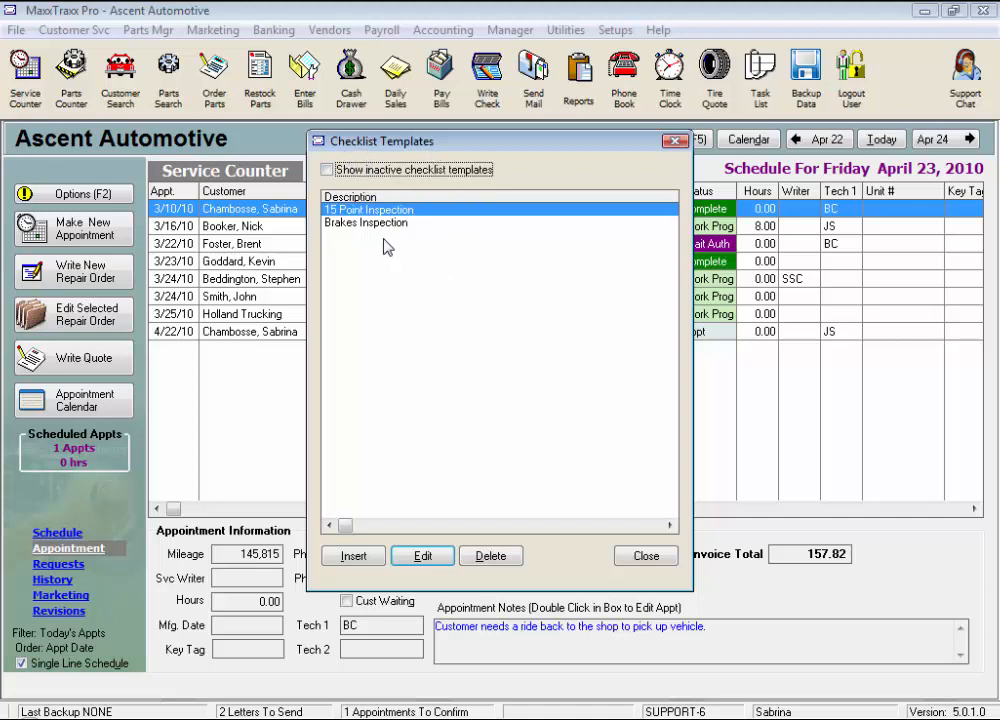
{"action": "left_click", "coordinate": [326, 171]}
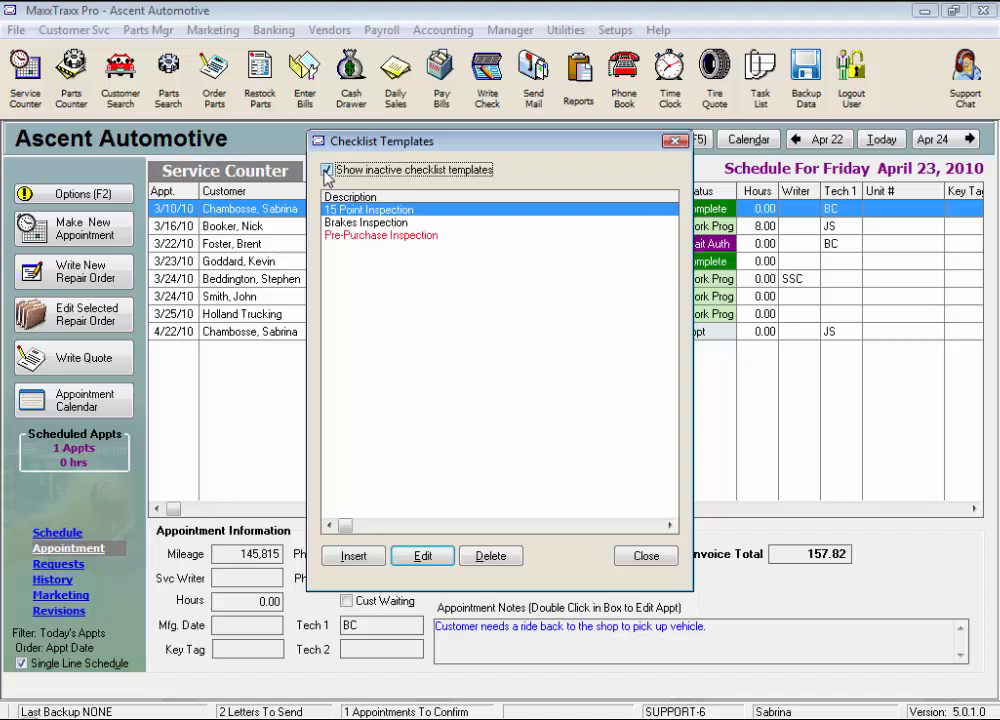
{"action": "left_click", "coordinate": [407, 237]}
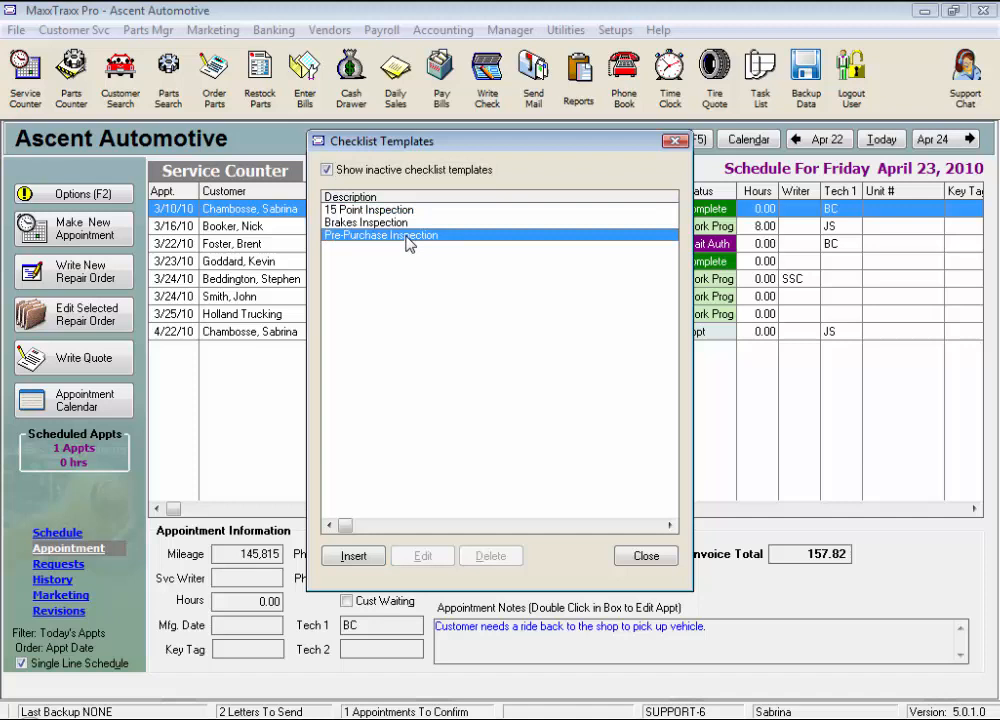
{"action": "right_click", "coordinate": [406, 237]}
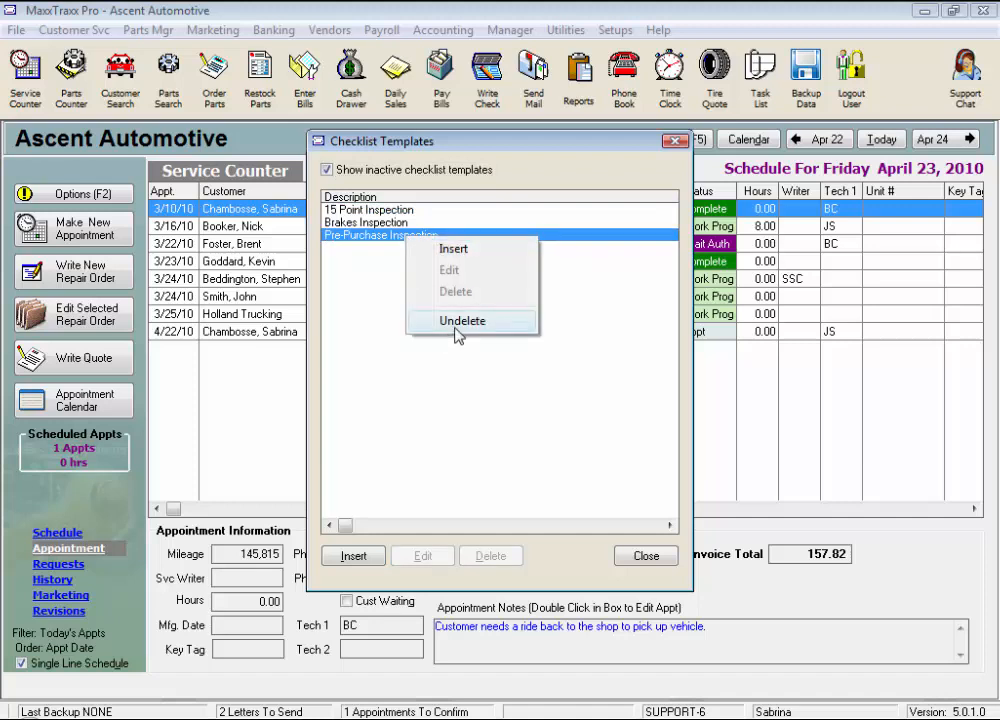
{"action": "left_click", "coordinate": [370, 212]}
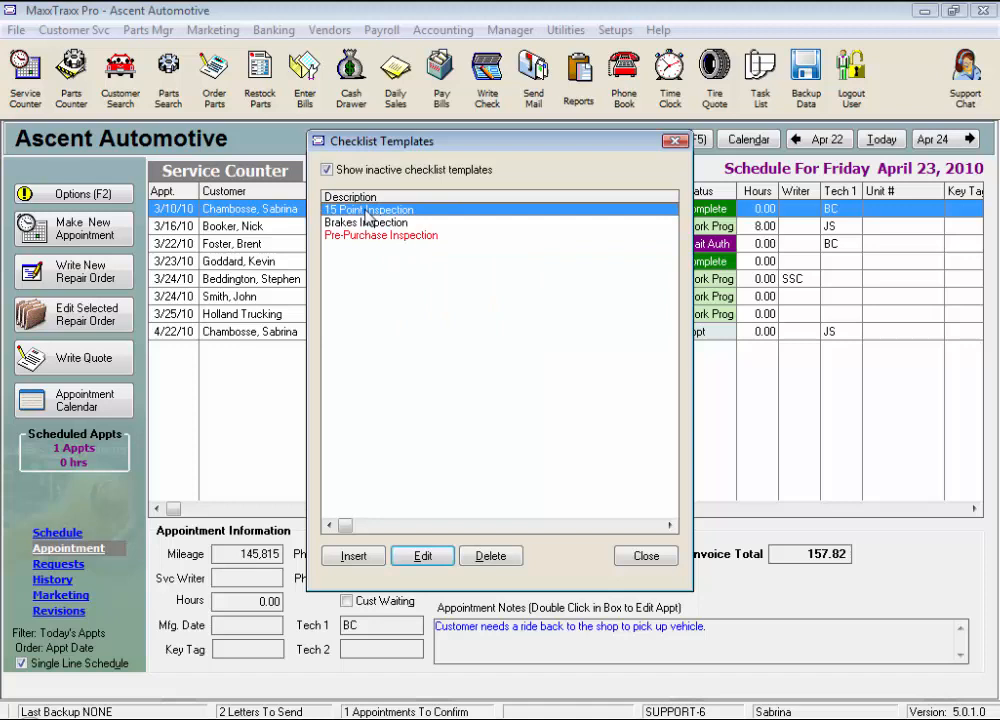
Start a new checklist template named 10 Point Inspection and enable printing of items that have not been inspected.
{"action": "left_click", "coordinate": [353, 556]}
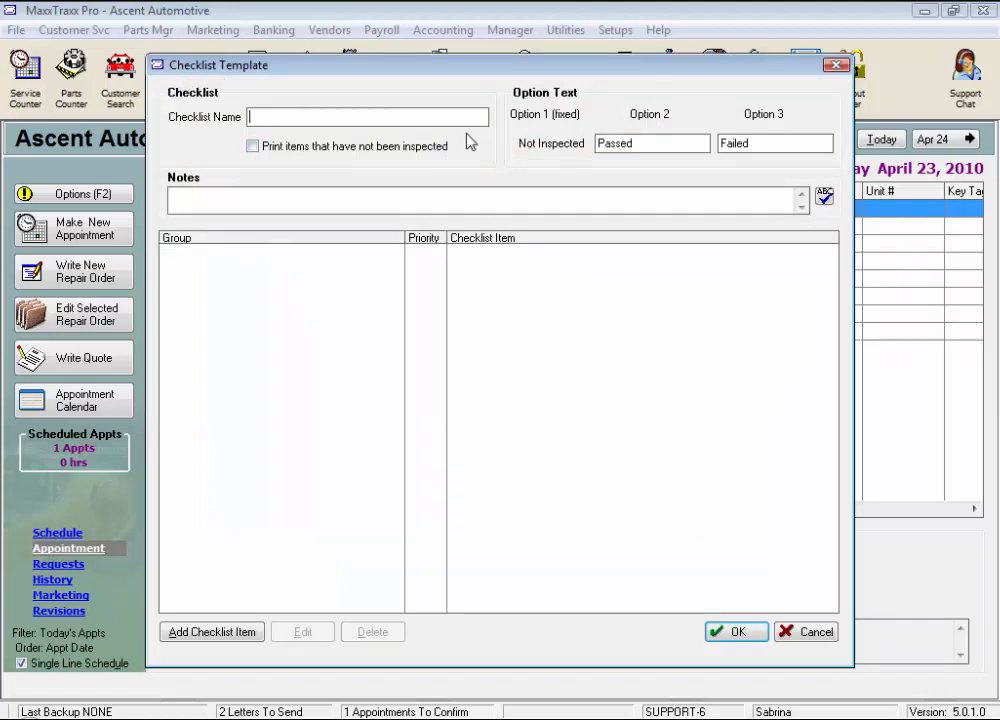
{"action": "type", "text": "10 Point Inspection"}
{"action": "key", "text": "Tab"}
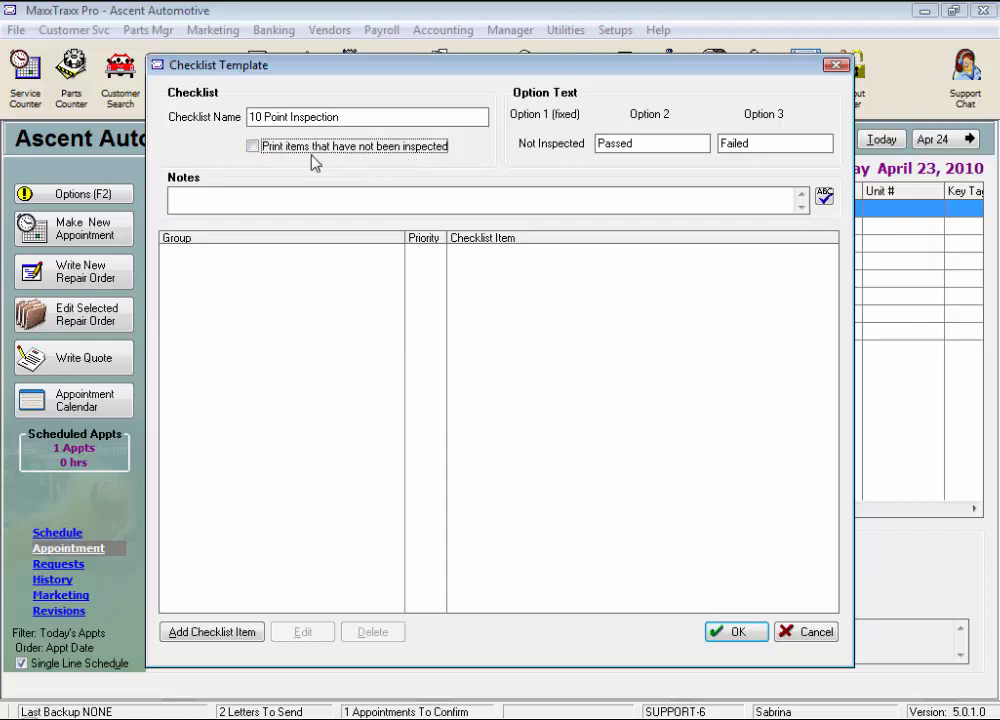
{"action": "left_click", "coordinate": [254, 147]}
Set the template's Option 2 text to OK and its Option 3 text to Needs Attn.
{"action": "left_click_drag", "start_coordinate": [665, 143], "coordinate": [547, 134]}
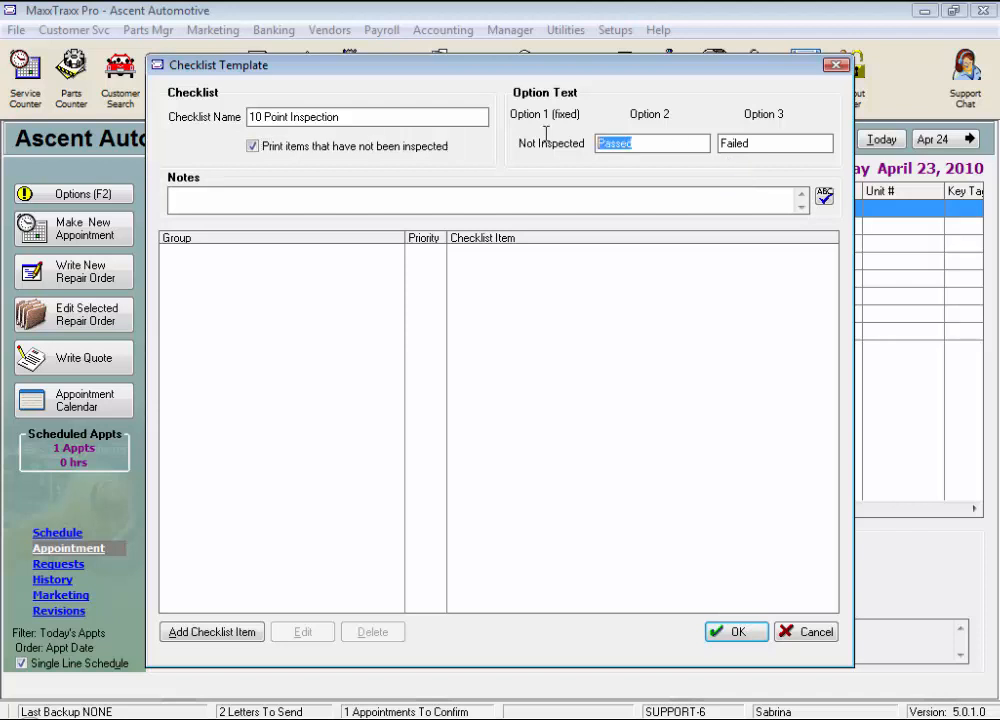
{"action": "type", "text": "OK"}
{"action": "key", "text": "Tab"}
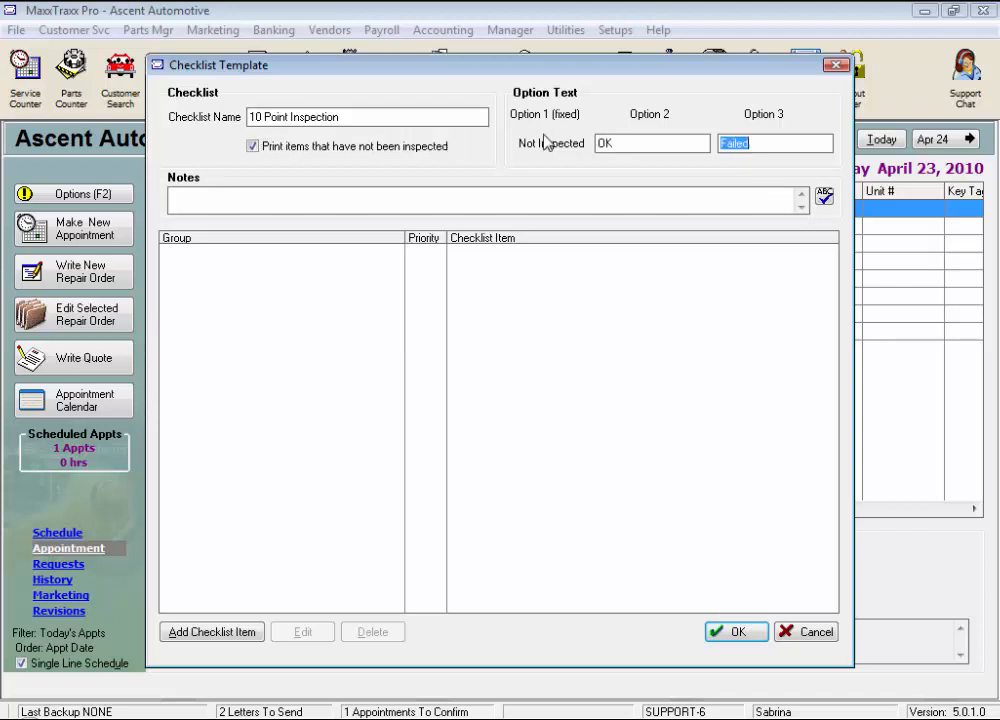
{"action": "type", "text": "Needs Attn"}
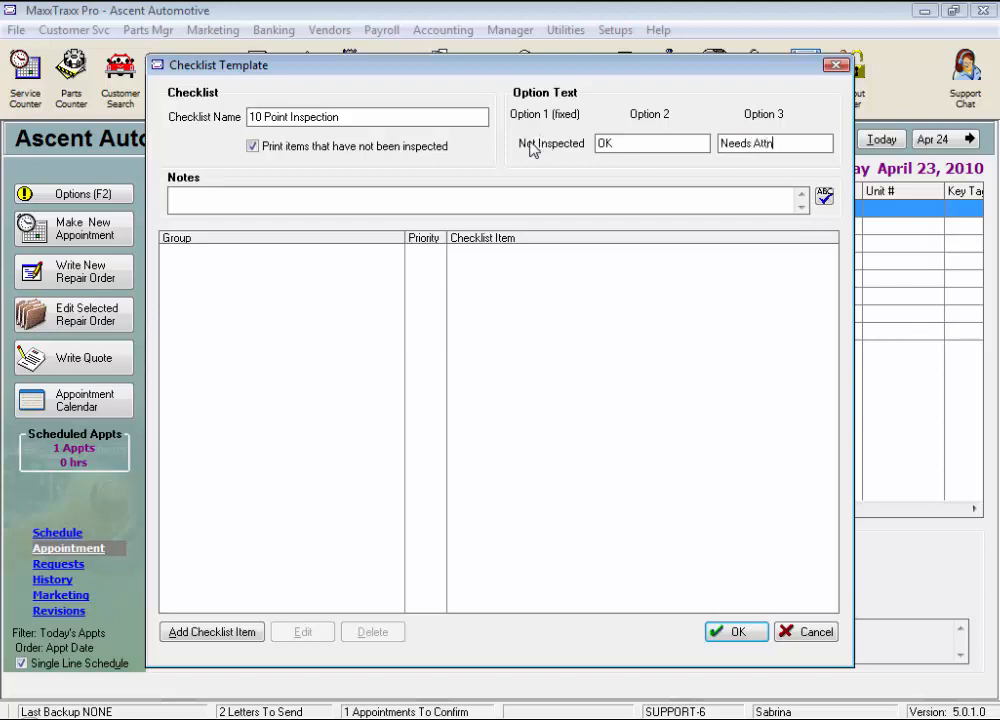
{"action": "left_click", "coordinate": [244, 202]}
Add a checklist item described as Fluids in the Underhood group with priority 1.
{"action": "left_click", "coordinate": [212, 632]}
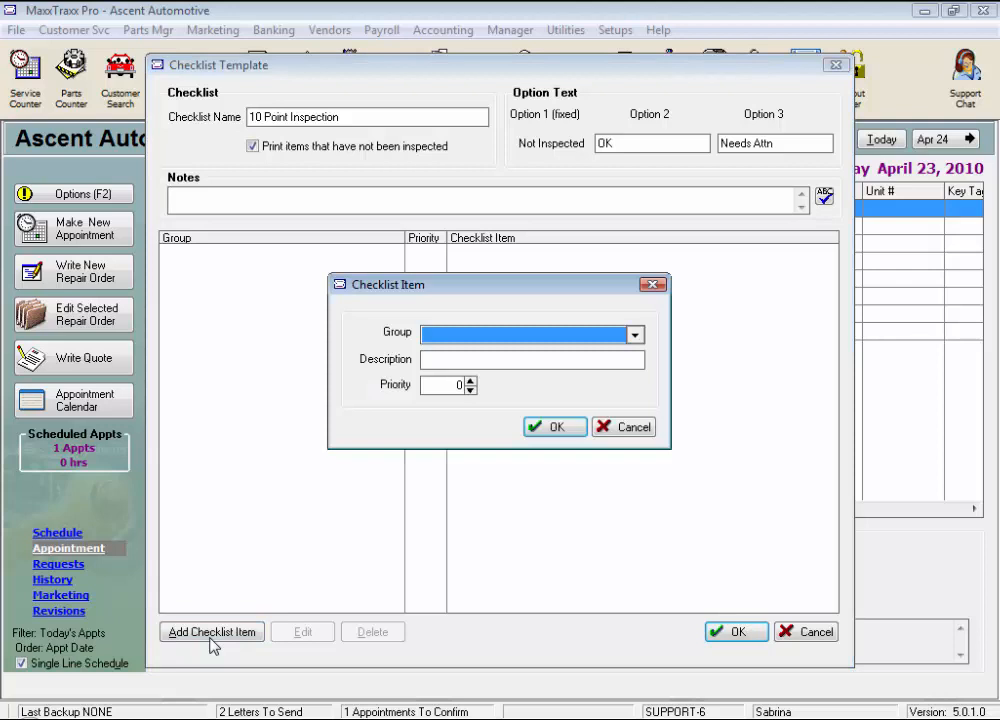
{"action": "left_click", "coordinate": [635, 336]}
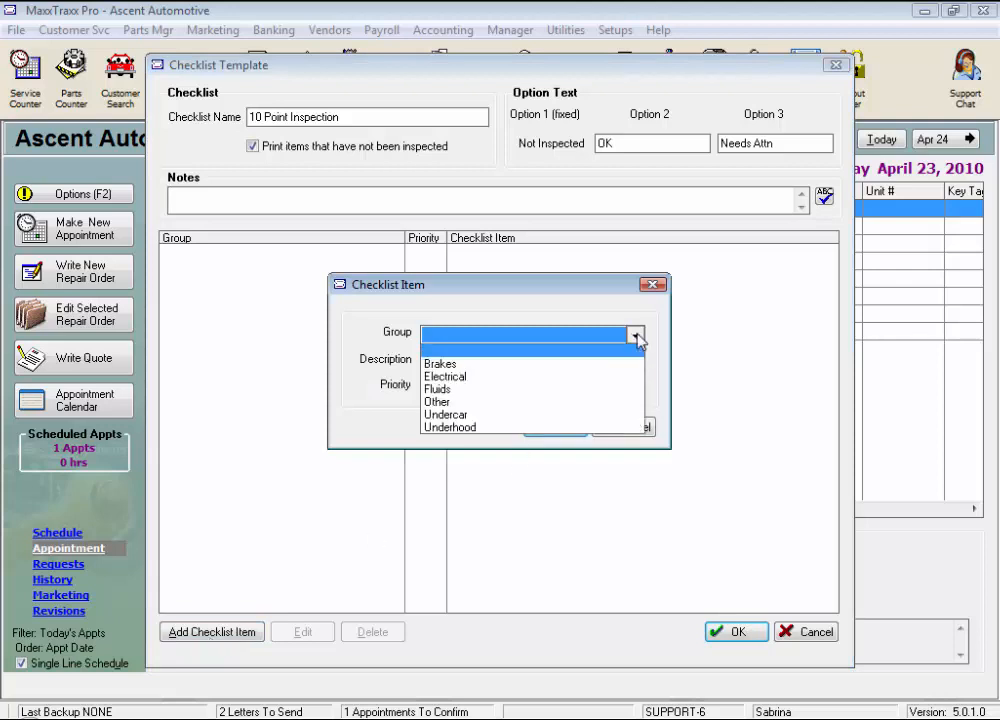
{"action": "left_click", "coordinate": [487, 430]}
{"action": "left_click", "coordinate": [478, 359]}
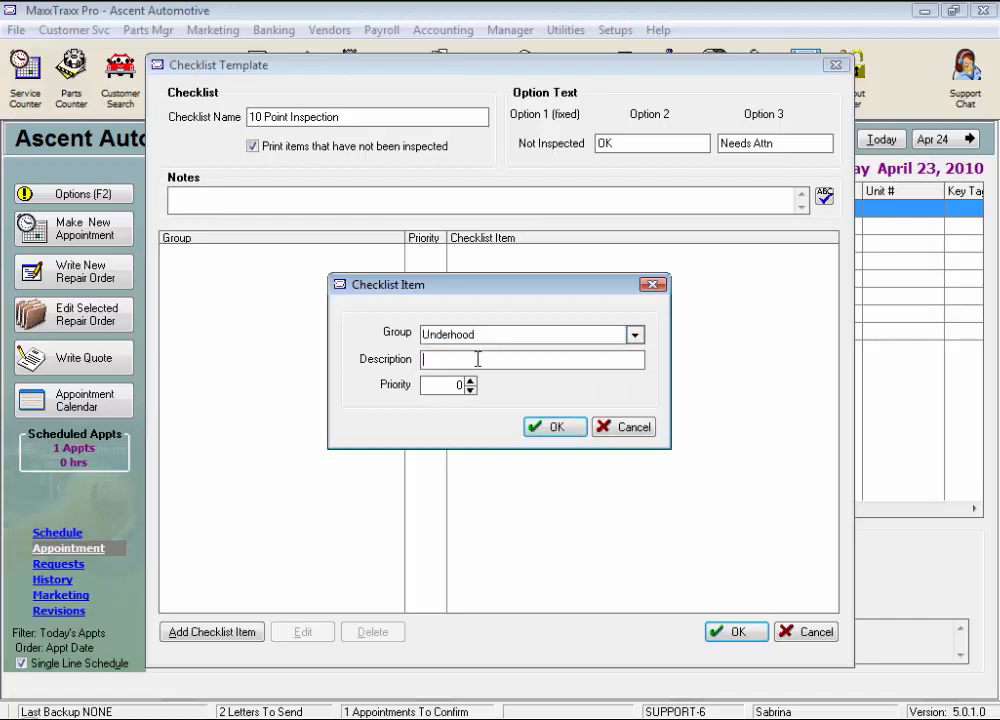
{"action": "type", "text": "Fluids"}
{"action": "key", "text": "Tab"}
{"action": "left_click", "coordinate": [470, 381]}
{"action": "left_click", "coordinate": [549, 436]}
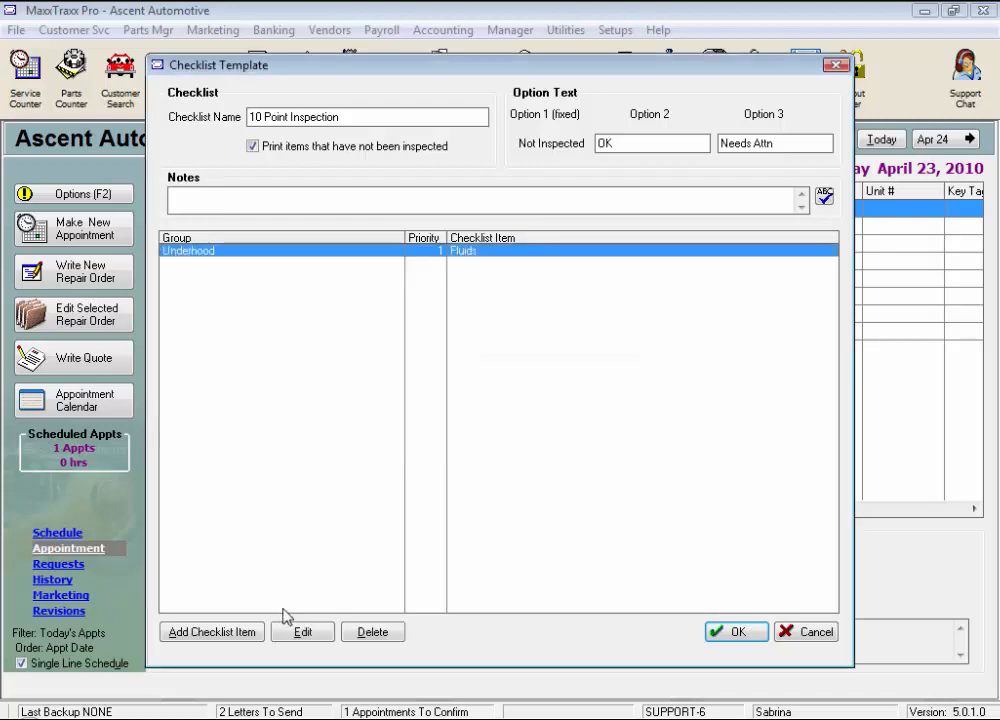
Add a checklist item described as Belts in the Underhood group with priority 2.
{"action": "left_click", "coordinate": [240, 637]}
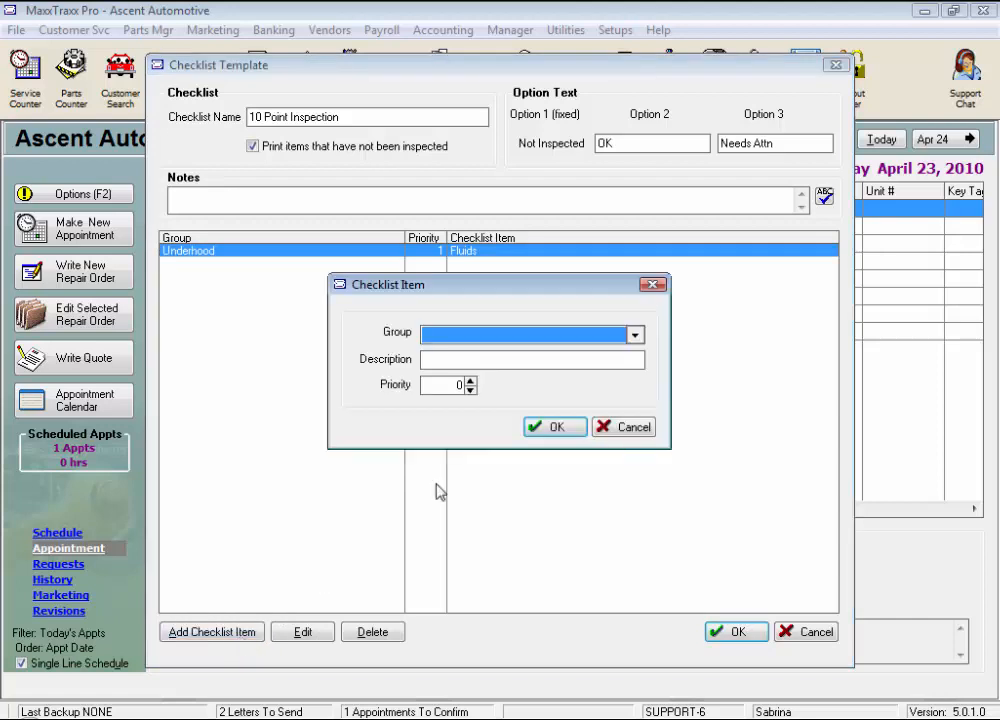
{"action": "left_click", "coordinate": [446, 428]}
{"action": "left_click", "coordinate": [458, 359]}
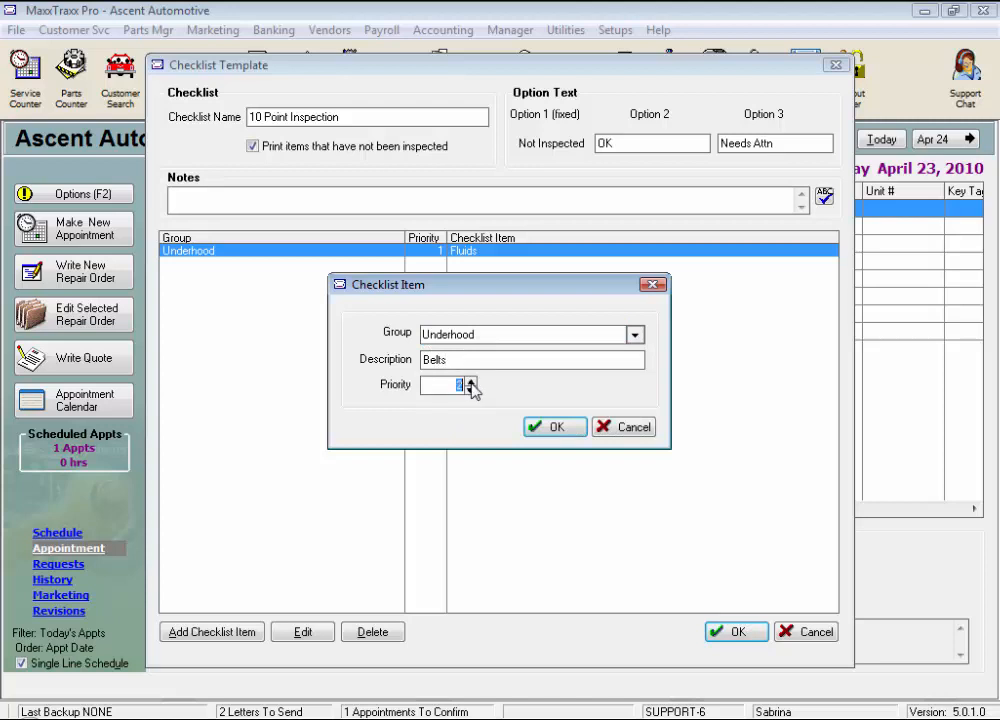
{"action": "left_click", "coordinate": [545, 427]}
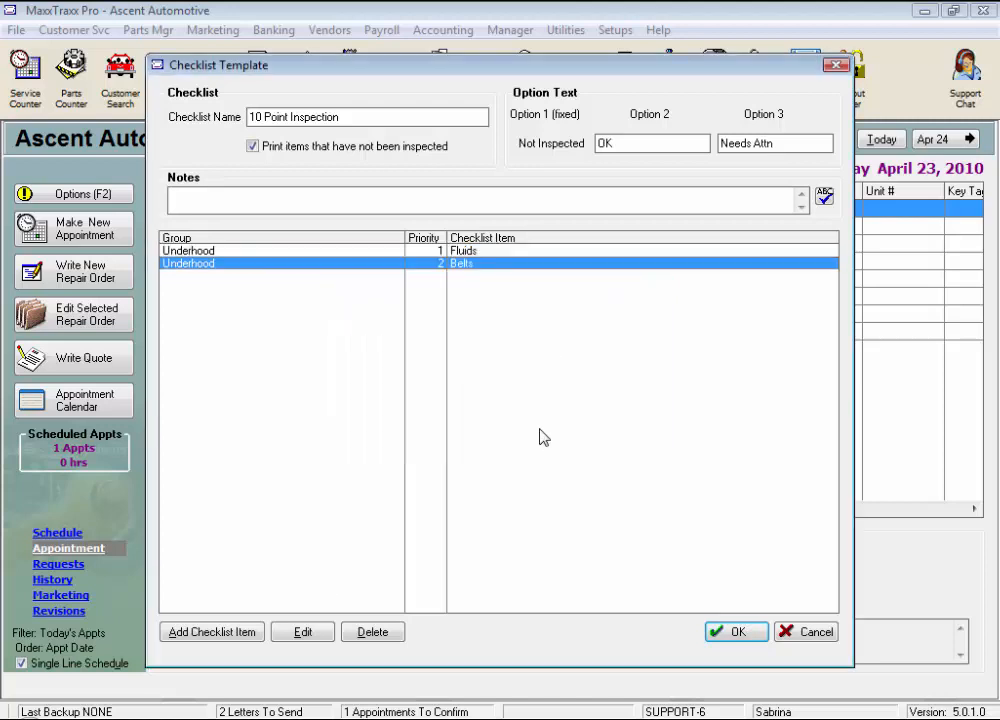
Add a checklist item described as Hoses in the Underhood group with priority 3.
{"action": "left_click", "coordinate": [257, 637]}
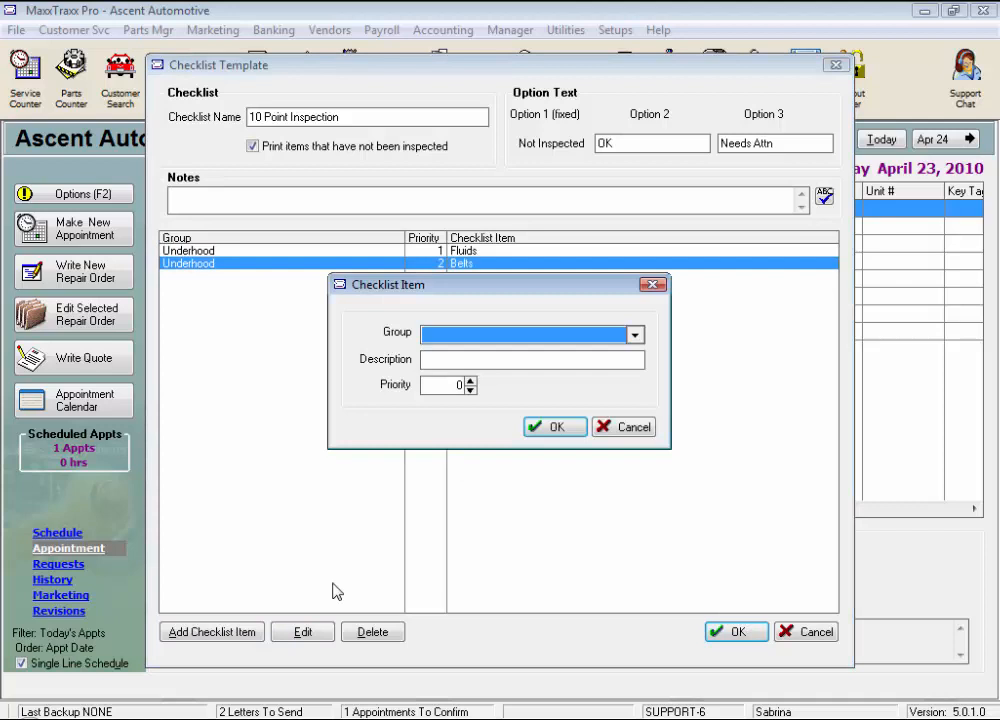
{"action": "left_click", "coordinate": [635, 337]}
{"action": "left_click", "coordinate": [468, 427]}
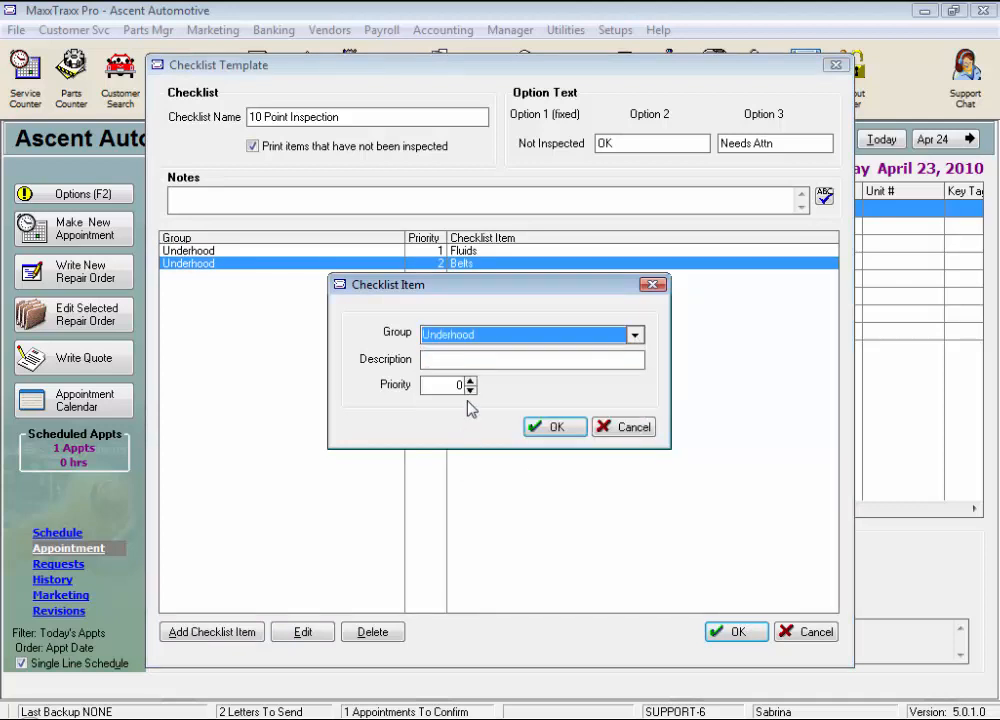
{"action": "left_click", "coordinate": [469, 361]}
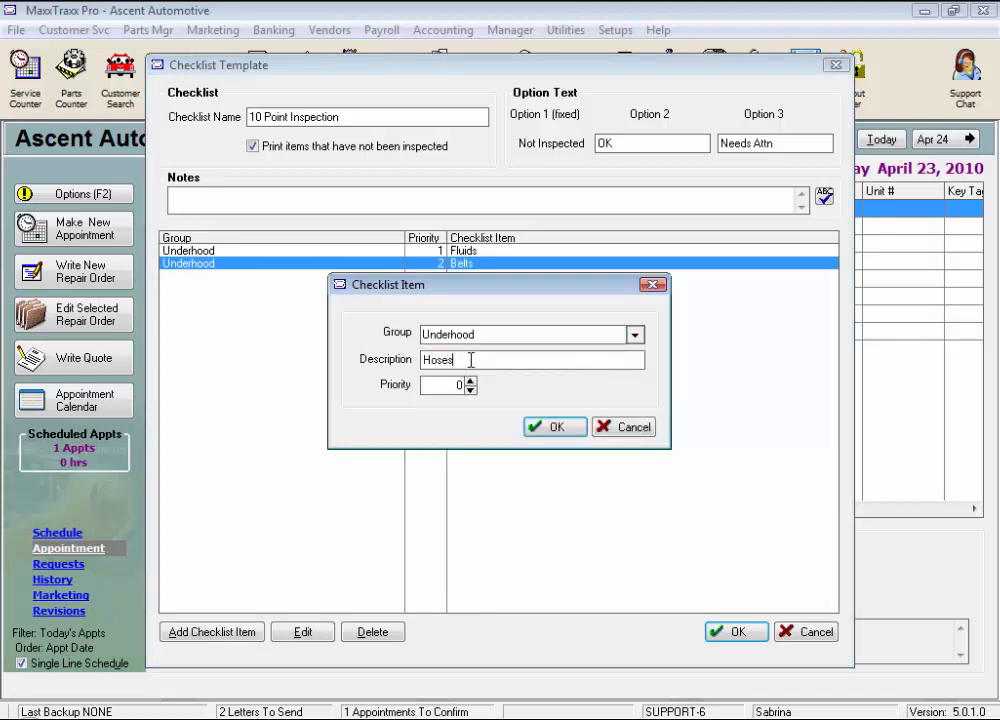
{"action": "left_click", "coordinate": [471, 380]}
{"action": "left_click", "coordinate": [471, 380]}
{"action": "left_click", "coordinate": [471, 380]}
{"action": "left_click", "coordinate": [572, 432]}
Add a checklist item described as Battery in the Underhood group with priority 4.
{"action": "left_click", "coordinate": [207, 632]}
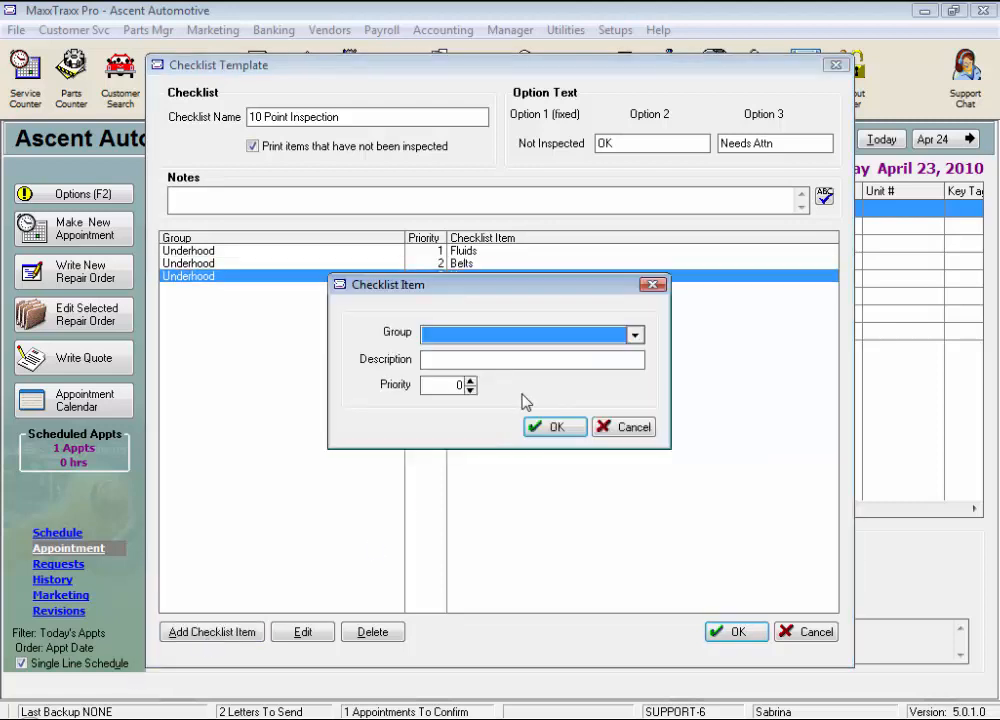
{"action": "left_click", "coordinate": [634, 338]}
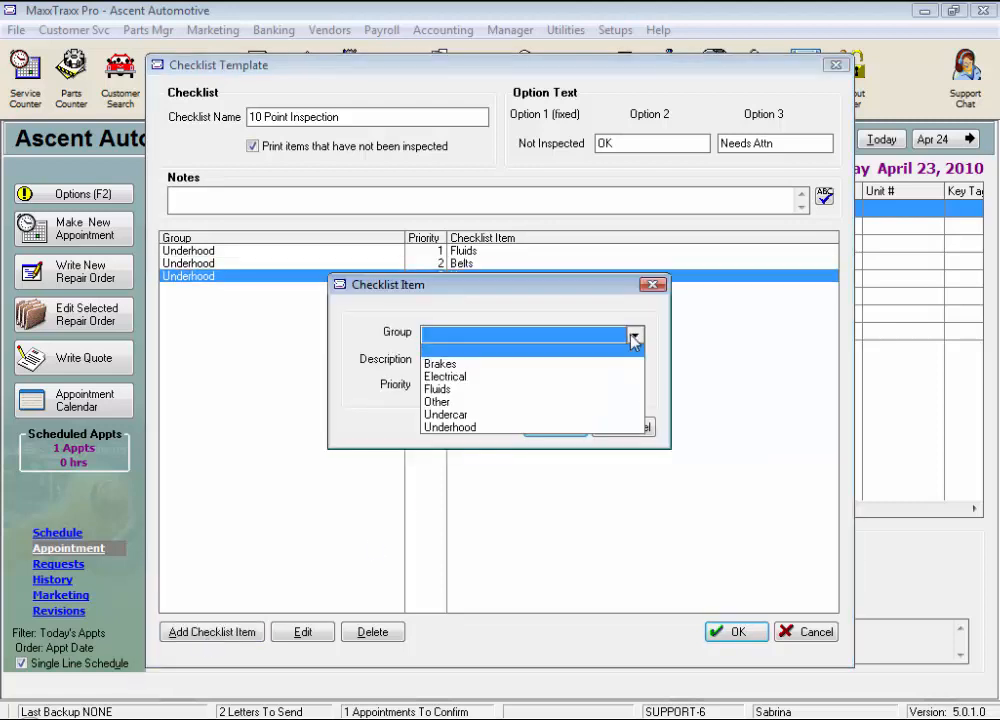
{"action": "left_click", "coordinate": [472, 430]}
{"action": "left_click", "coordinate": [466, 360]}
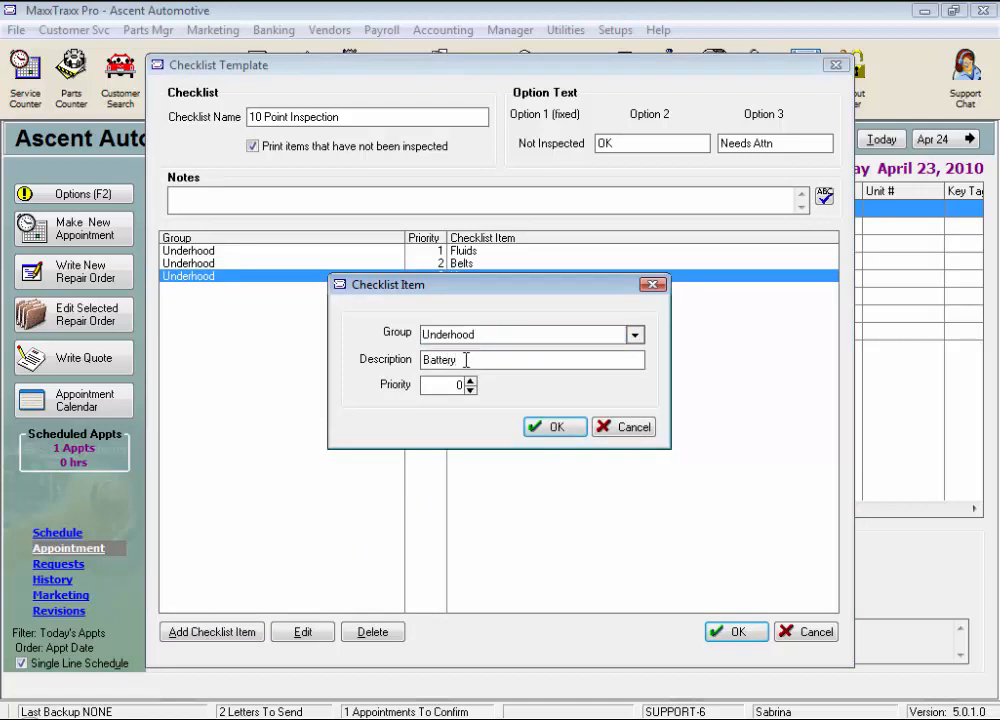
{"action": "left_click", "coordinate": [470, 381]}
{"action": "left_click", "coordinate": [470, 381]}
{"action": "left_click", "coordinate": [558, 428]}
Add a checklist item described as Exhaust in the Undercar group with priority 5.
{"action": "left_click", "coordinate": [245, 636]}
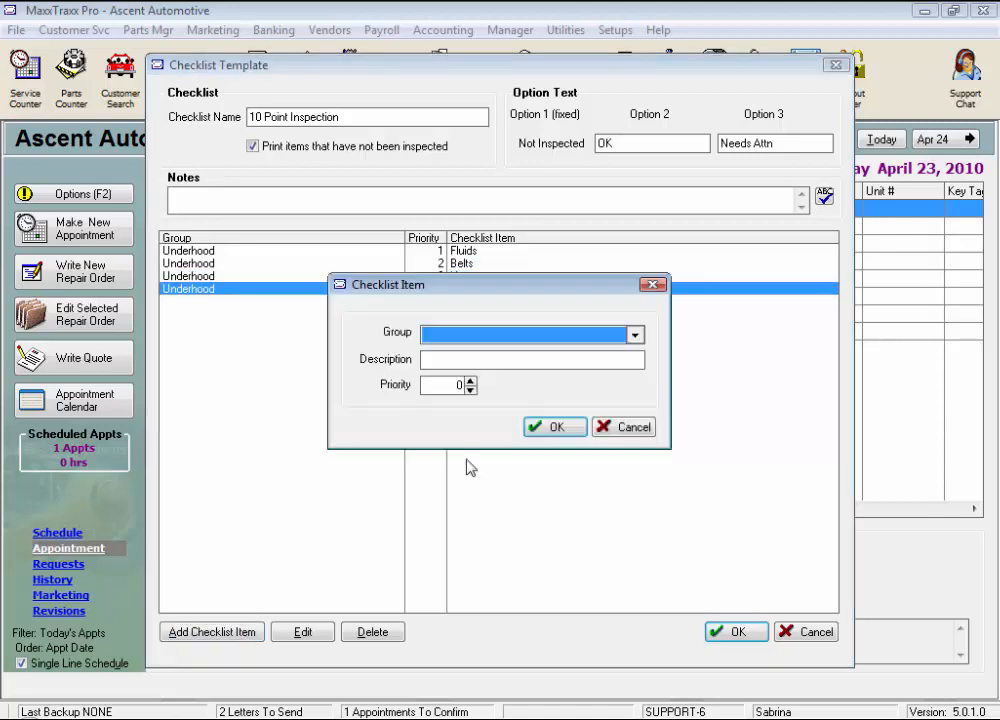
{"action": "left_click", "coordinate": [635, 338]}
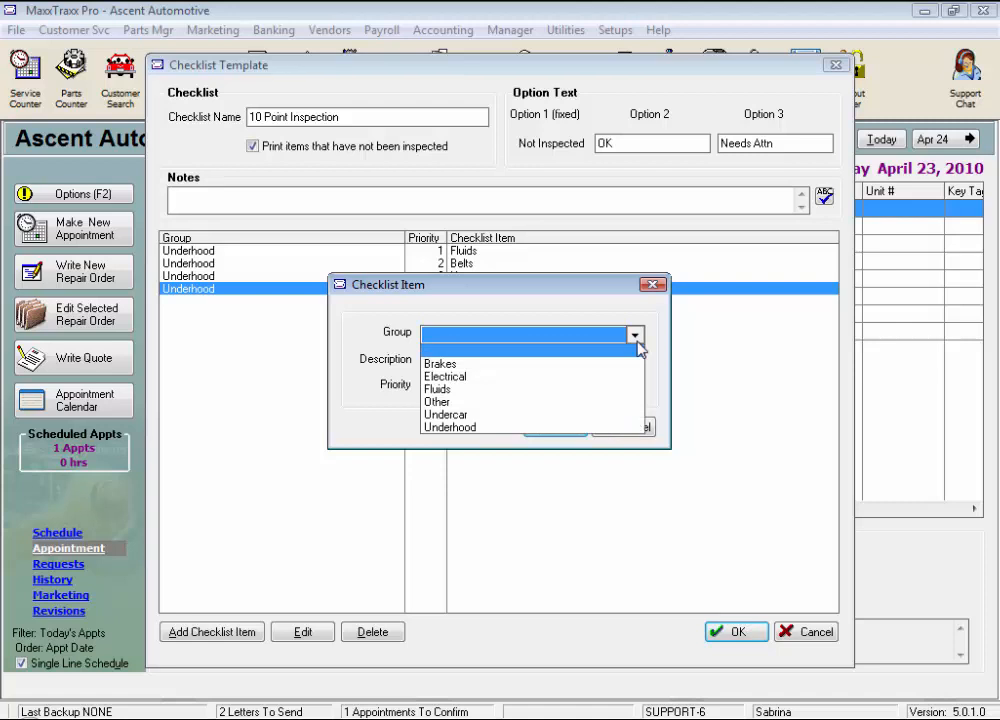
{"action": "left_click", "coordinate": [470, 414]}
{"action": "left_click", "coordinate": [490, 361]}
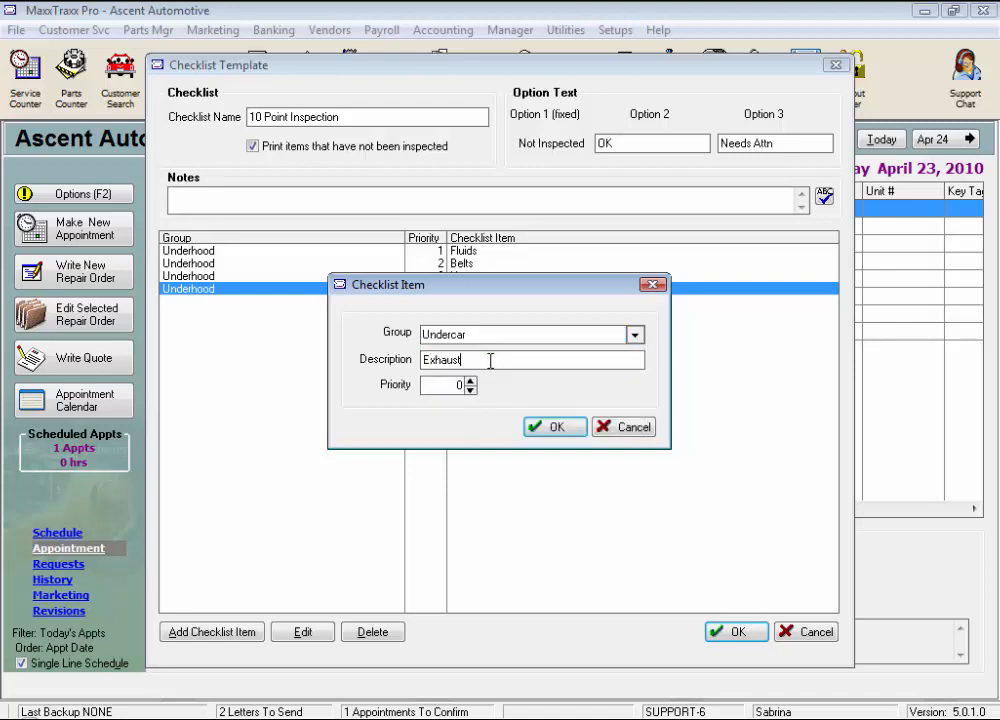
{"action": "left_click", "coordinate": [549, 428]}
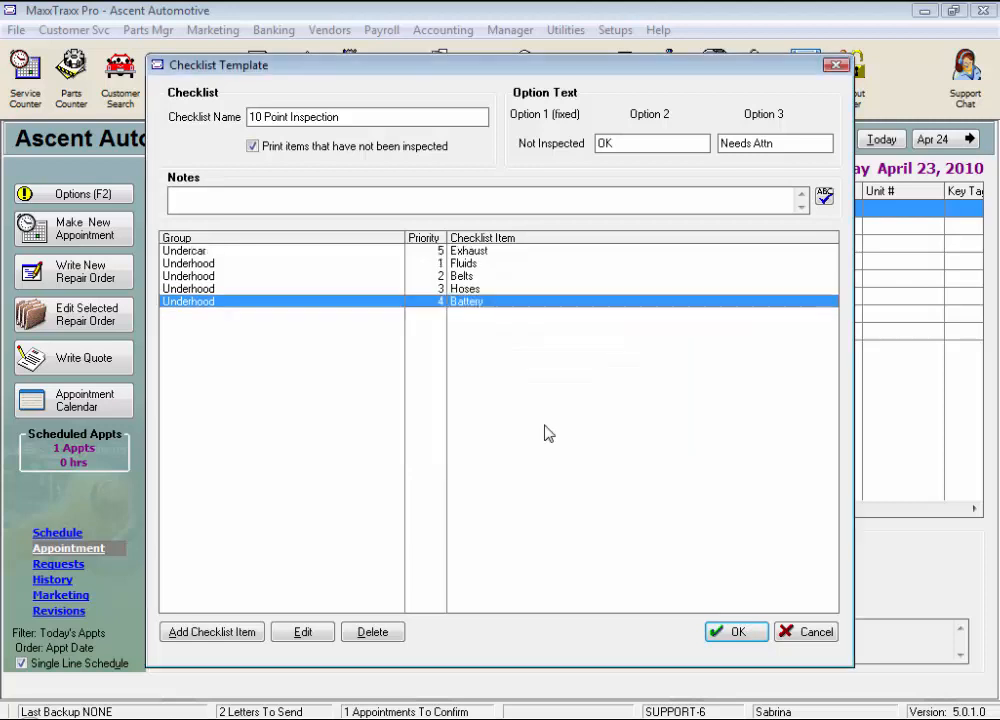
Add a checklist item described as Suspension in the Undercar group with priority 6.
{"action": "left_click", "coordinate": [255, 633]}
{"action": "left_click", "coordinate": [635, 336]}
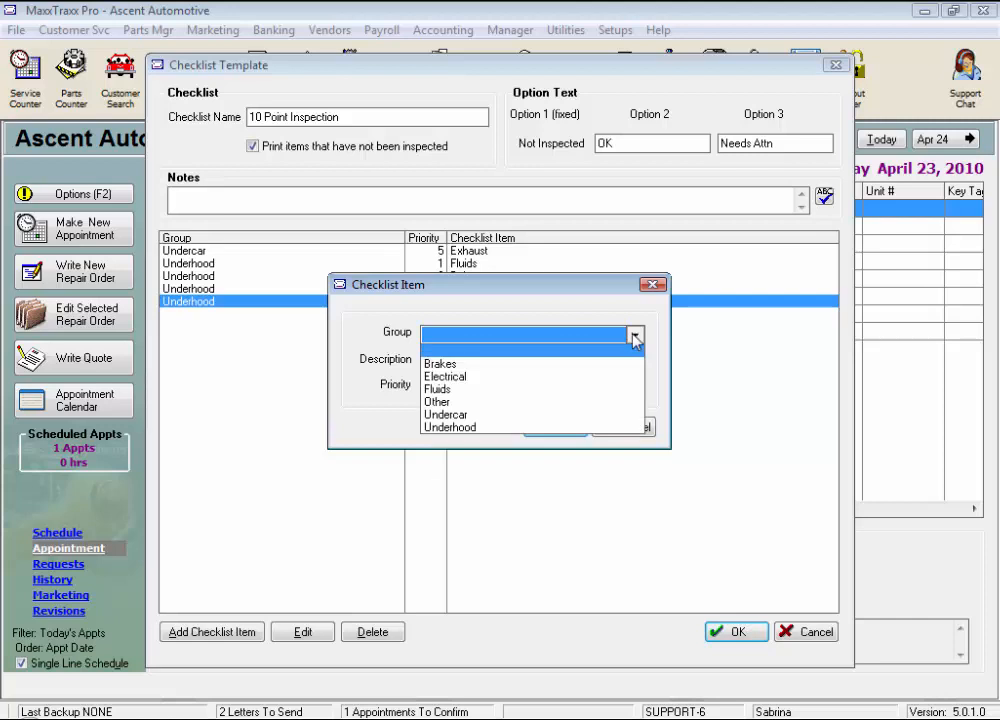
{"action": "left_click", "coordinate": [470, 414]}
{"action": "left_click", "coordinate": [463, 361]}
{"action": "type", "text": "Suspension"}
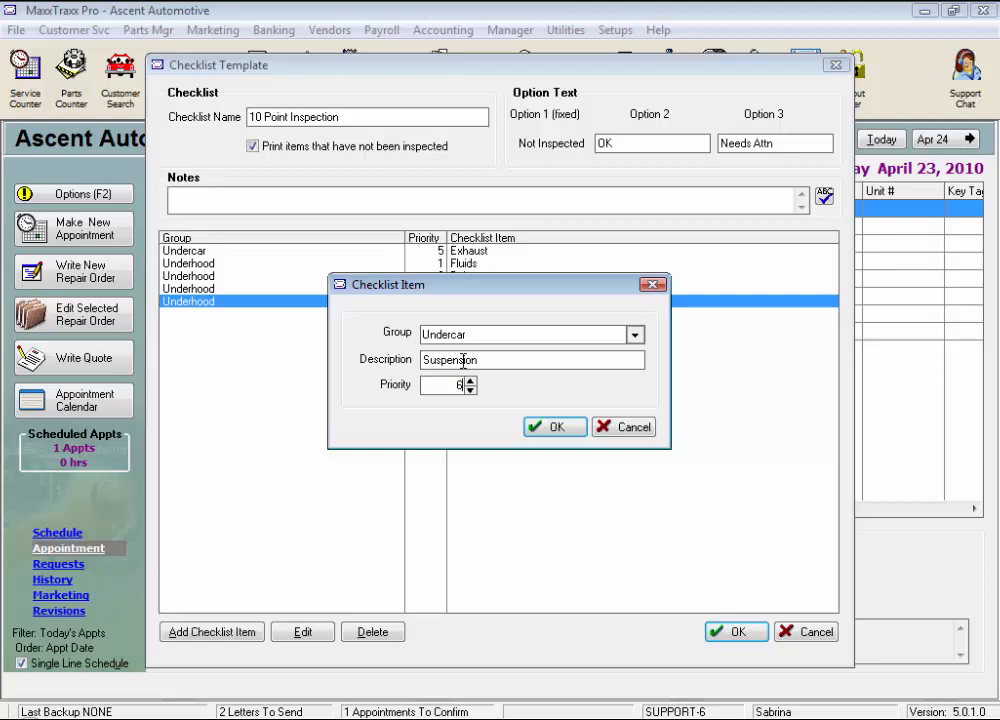
{"action": "left_click", "coordinate": [545, 428]}
Add a checklist item described as Tires in the Undercar group with priority 7.
{"action": "left_click", "coordinate": [203, 637]}
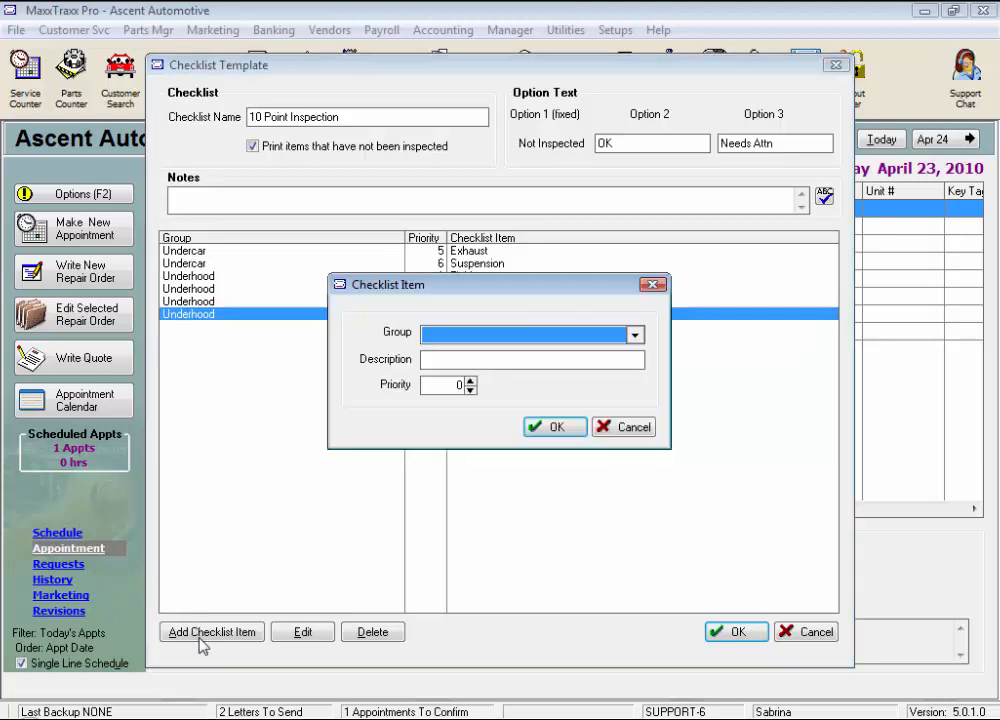
{"action": "left_click", "coordinate": [634, 335]}
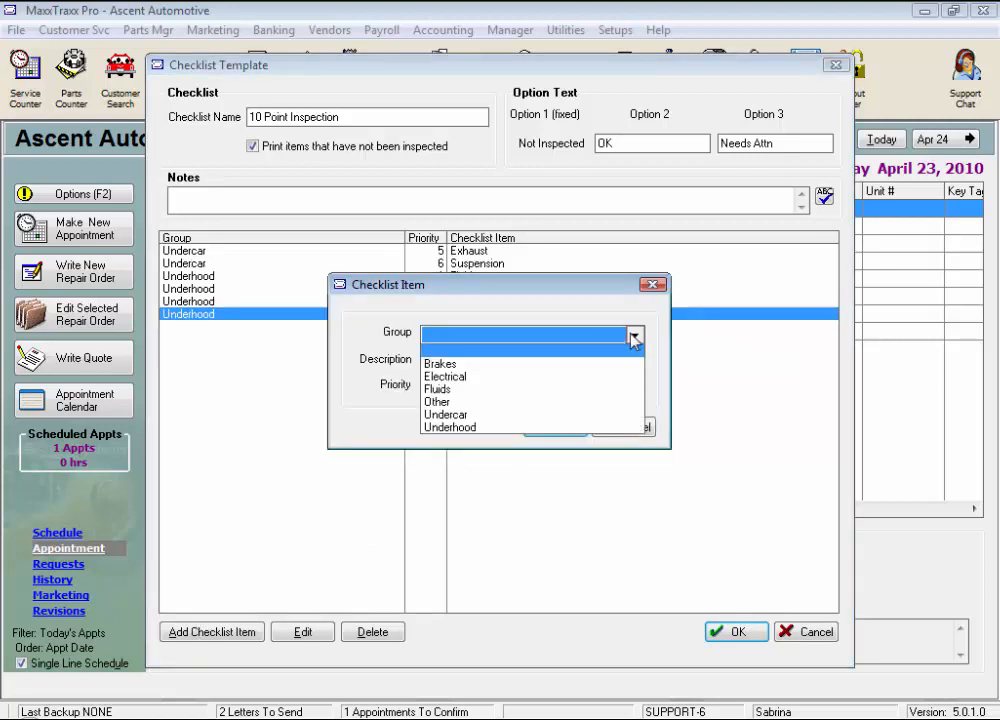
{"action": "left_click", "coordinate": [480, 414]}
{"action": "left_click", "coordinate": [475, 360]}
{"action": "type", "text": "T"}
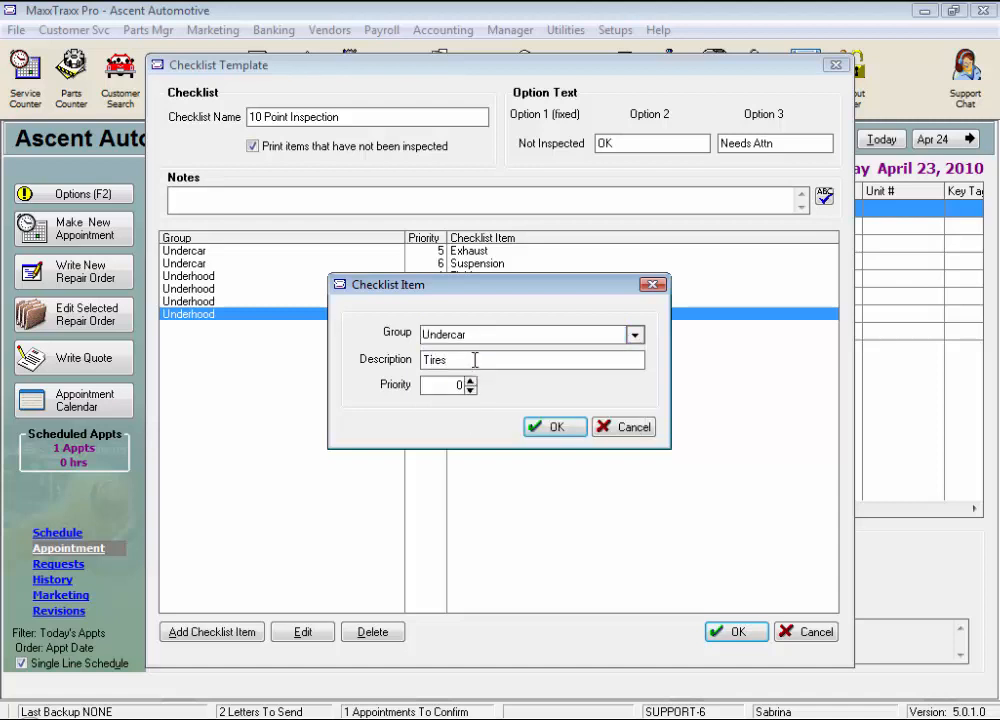
{"action": "type", "text": "ires"}
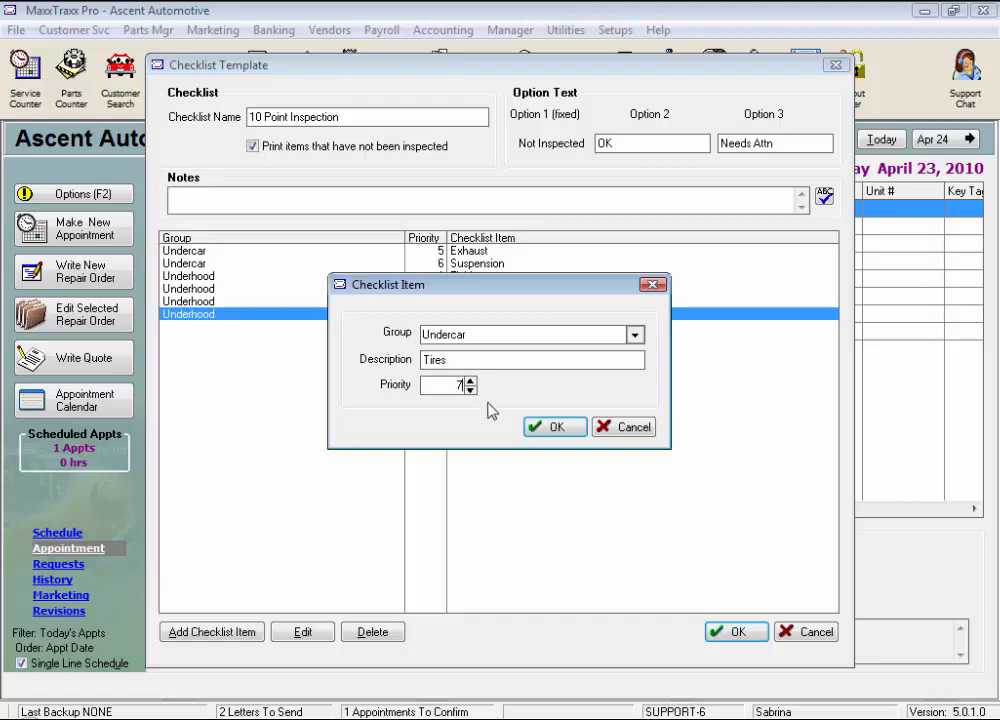
{"action": "left_click", "coordinate": [545, 428]}
Add a checklist item described as Brakes in the Undercar group with priority 8.
{"action": "left_click", "coordinate": [256, 637]}
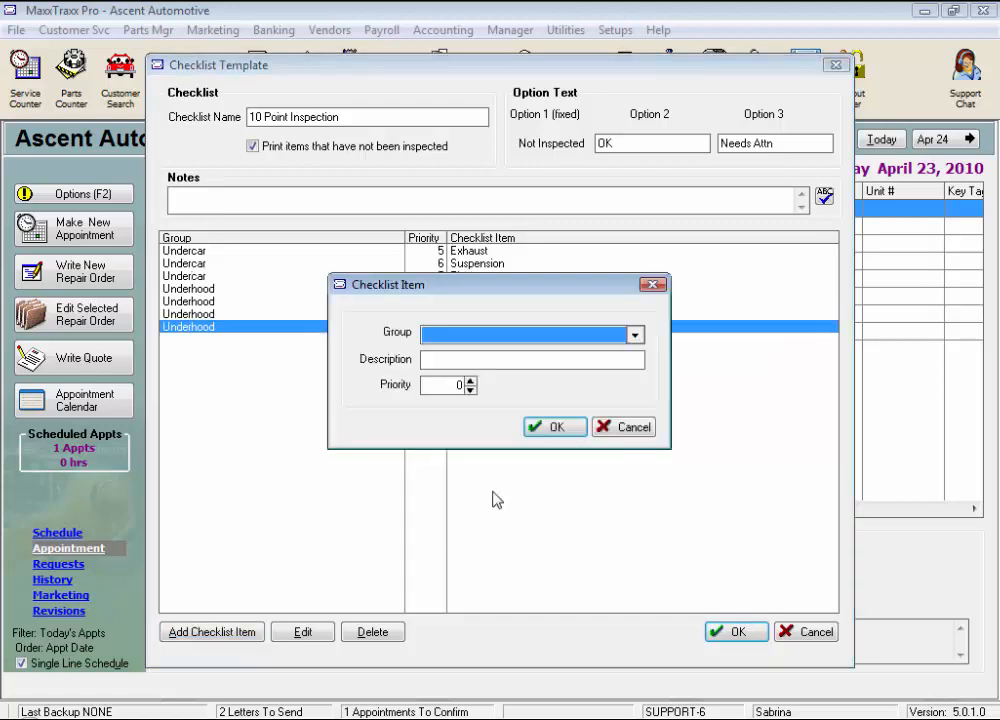
{"action": "left_click", "coordinate": [634, 338]}
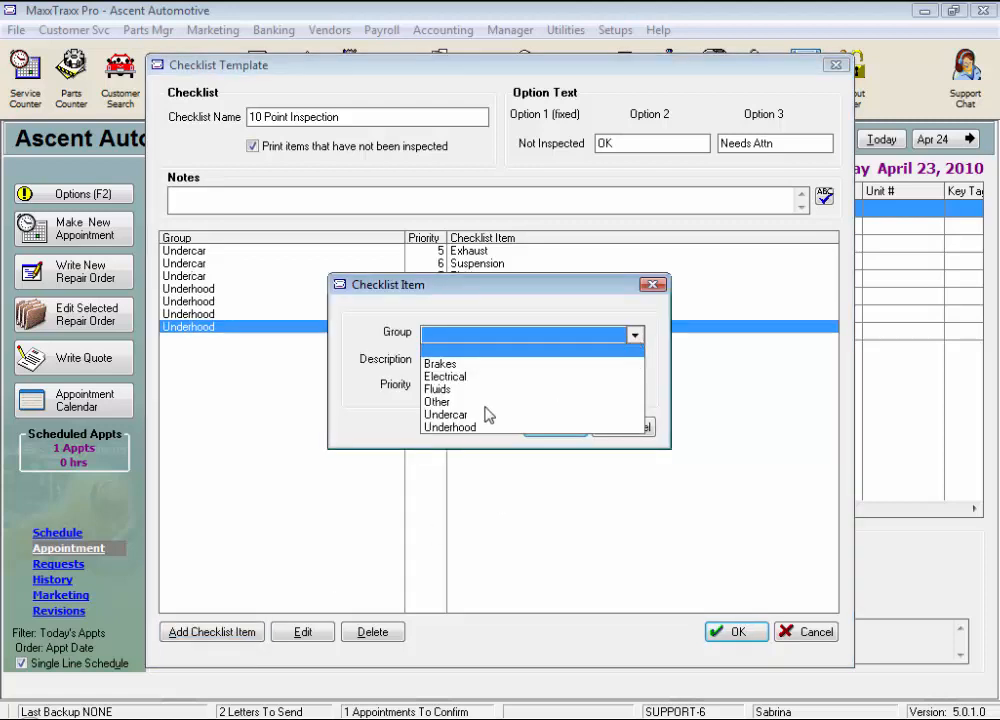
{"action": "left_click", "coordinate": [450, 414]}
{"action": "left_click", "coordinate": [475, 360]}
{"action": "type", "text": "Brakes"}
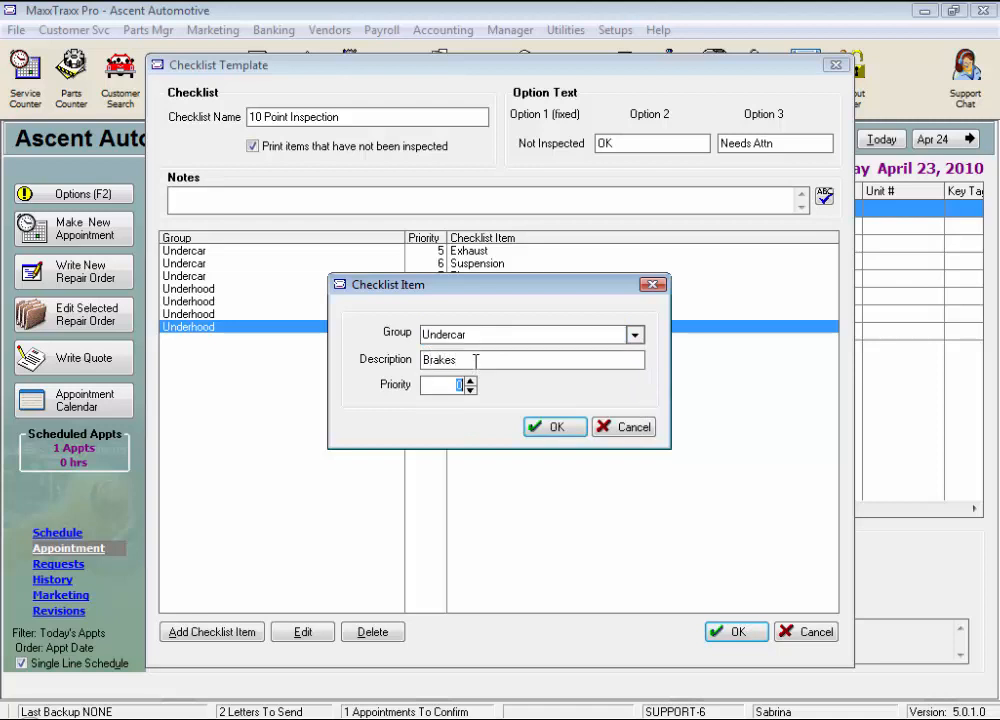
{"action": "left_click", "coordinate": [541, 428]}
Add a checklist item described as Lights in the Other group with priority 9.
{"action": "left_click", "coordinate": [236, 632]}
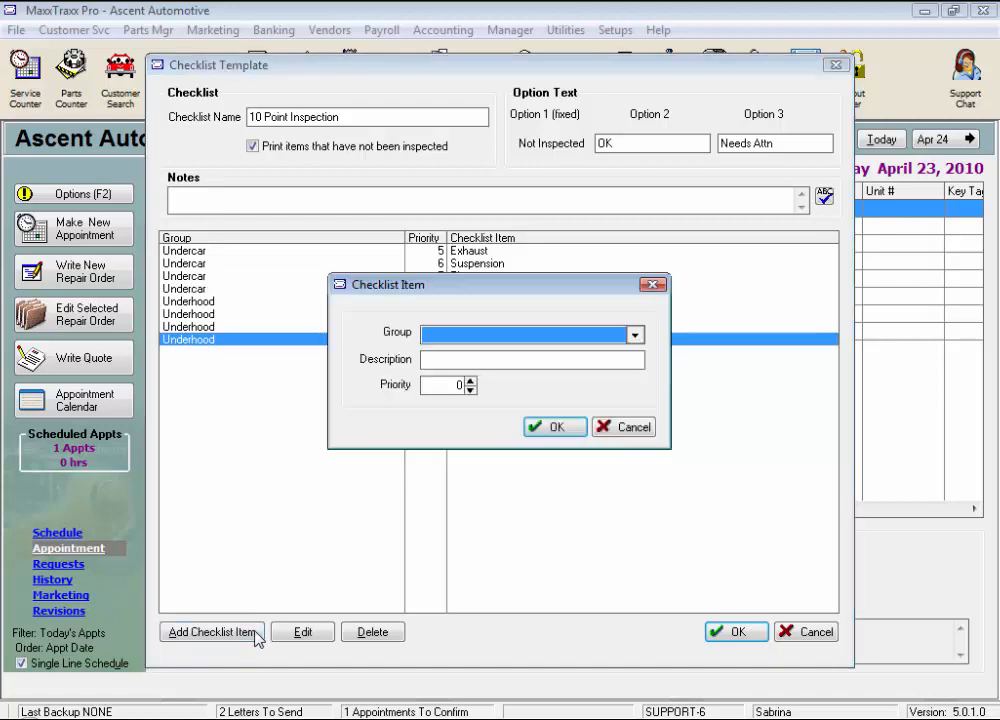
{"action": "left_click", "coordinate": [635, 336]}
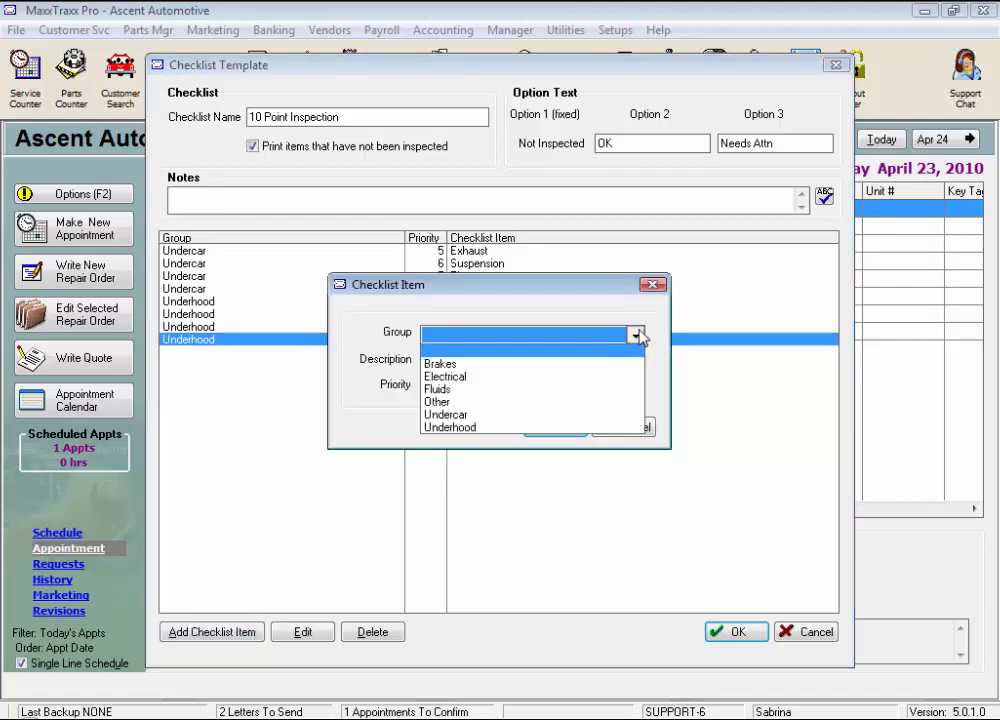
{"action": "left_click", "coordinate": [480, 401]}
{"action": "left_click", "coordinate": [476, 361]}
{"action": "type", "text": "Lights"}
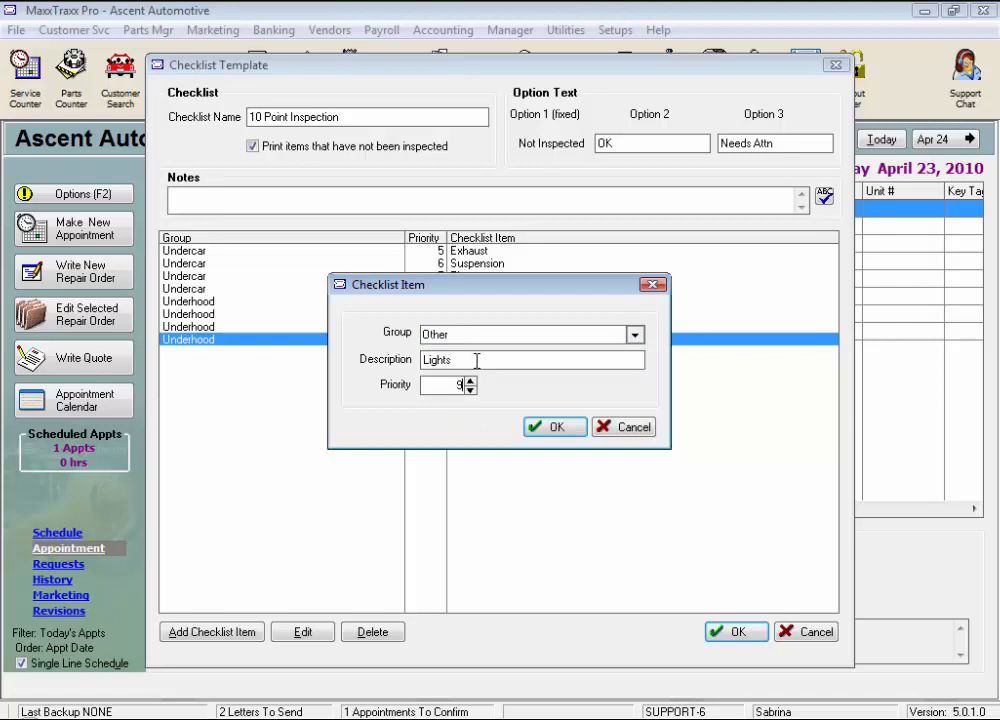
{"action": "left_click", "coordinate": [556, 432]}
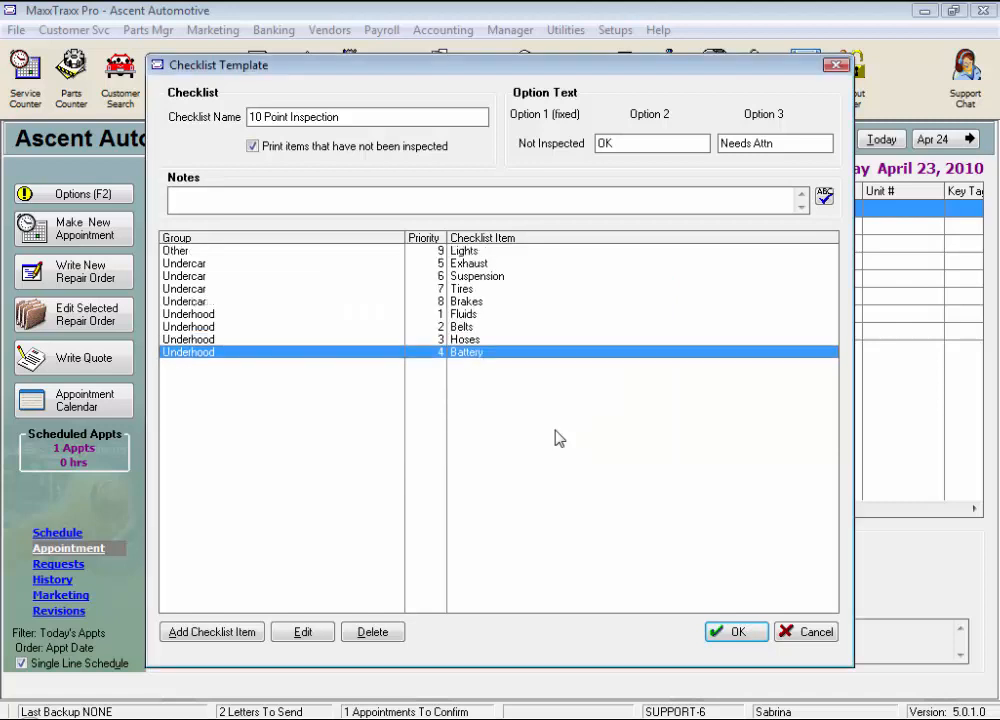
Add a Wipers item in the Other group with priority 10, and save the 10 Point Inspection template, closing the template list.
{"action": "left_click", "coordinate": [212, 632]}
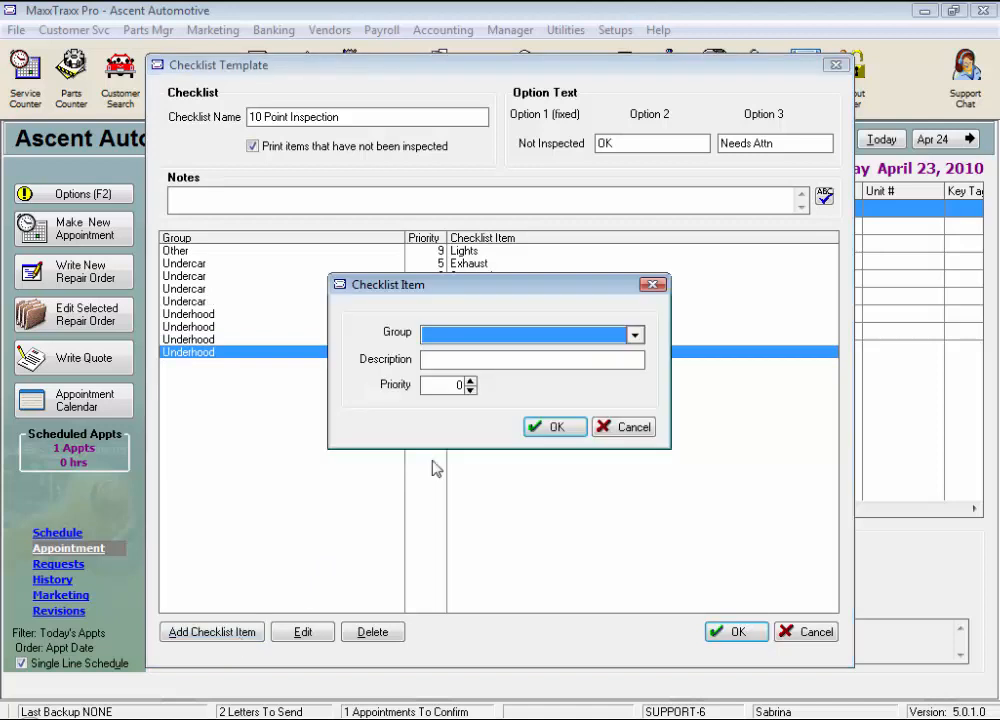
{"action": "left_click", "coordinate": [635, 336]}
{"action": "left_click", "coordinate": [442, 404]}
{"action": "left_click", "coordinate": [465, 358]}
{"action": "type", "text": "Wipers"}
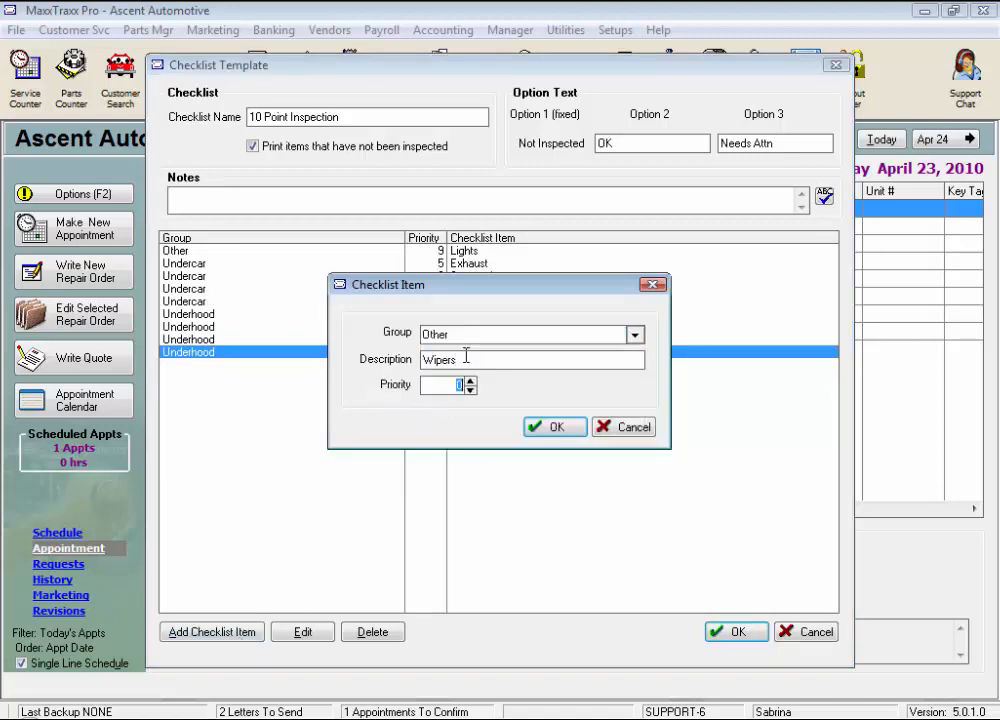
{"action": "left_click", "coordinate": [553, 427]}
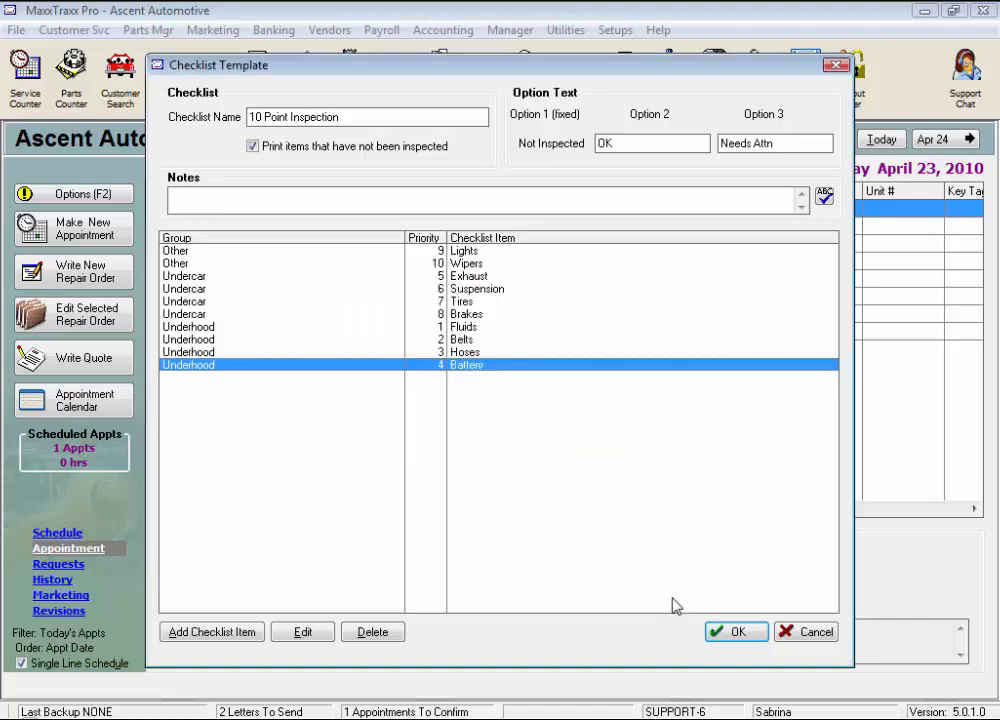
{"action": "left_click", "coordinate": [720, 632]}
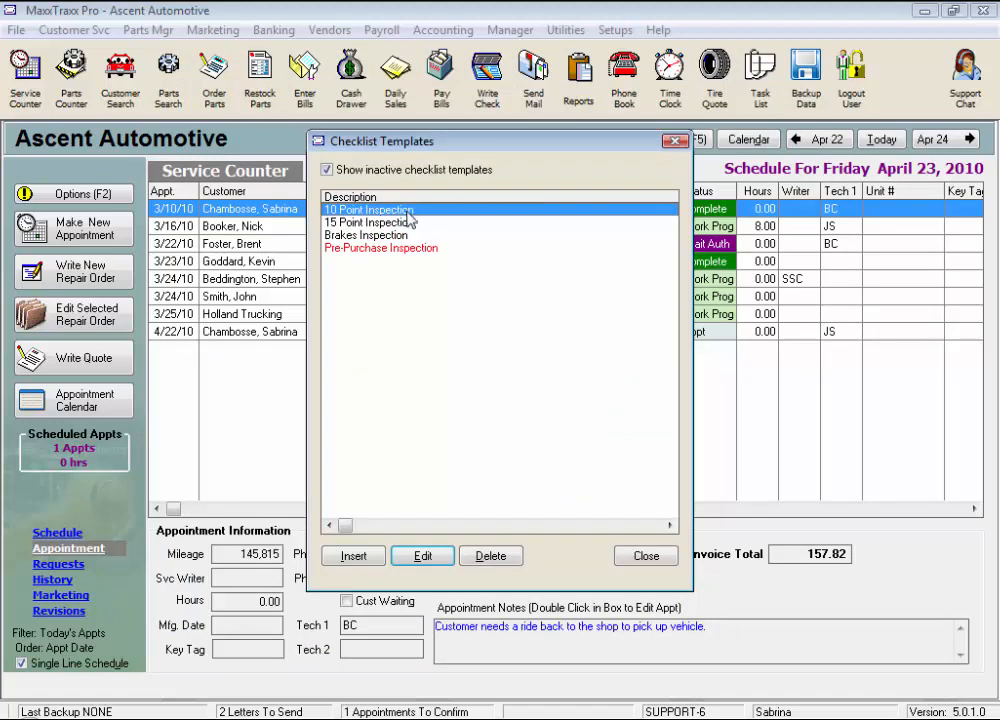
{"action": "left_click", "coordinate": [626, 558]}
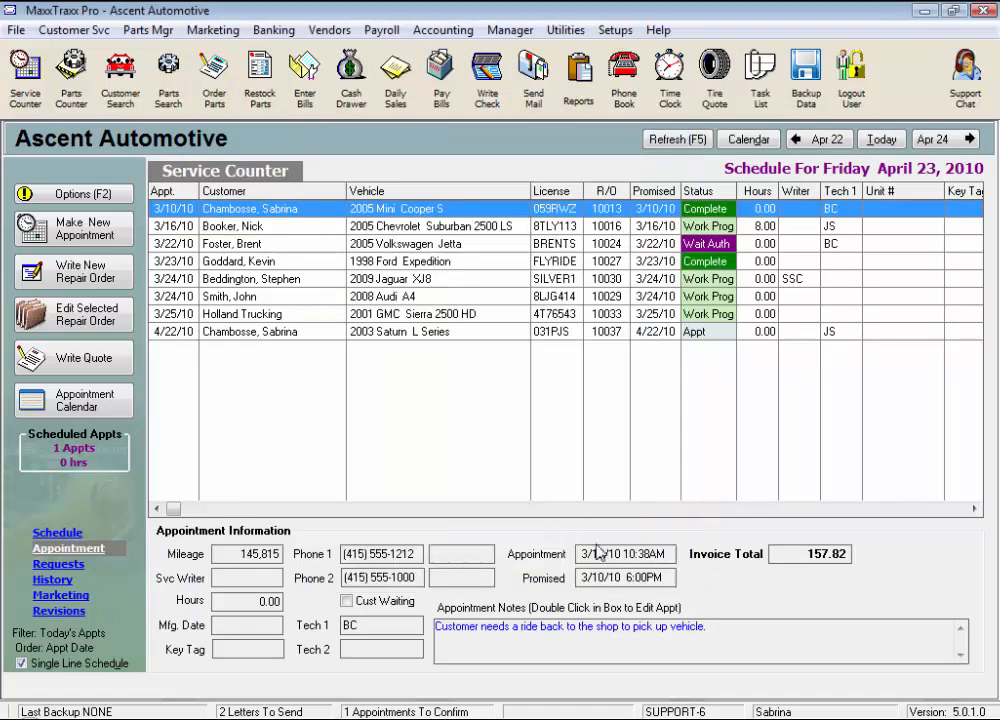
Open the repair order for the 2003 Saturn L Series and add the 10 Point Inspection checklist to it.
{"action": "left_click", "coordinate": [437, 333]}
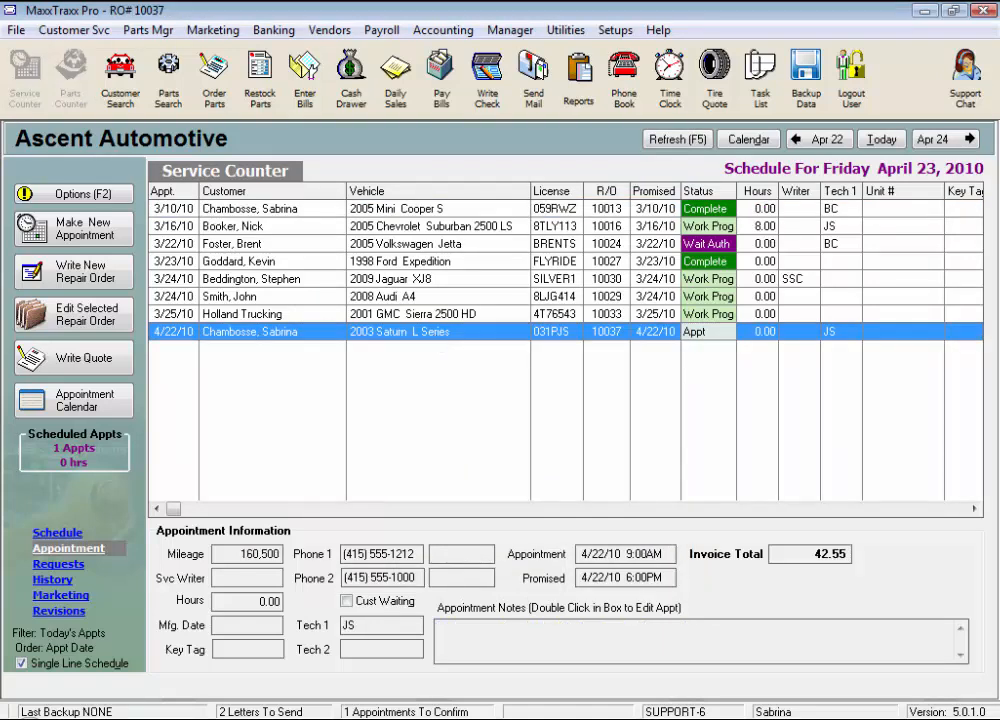
{"action": "double_click", "coordinate": [437, 333]}
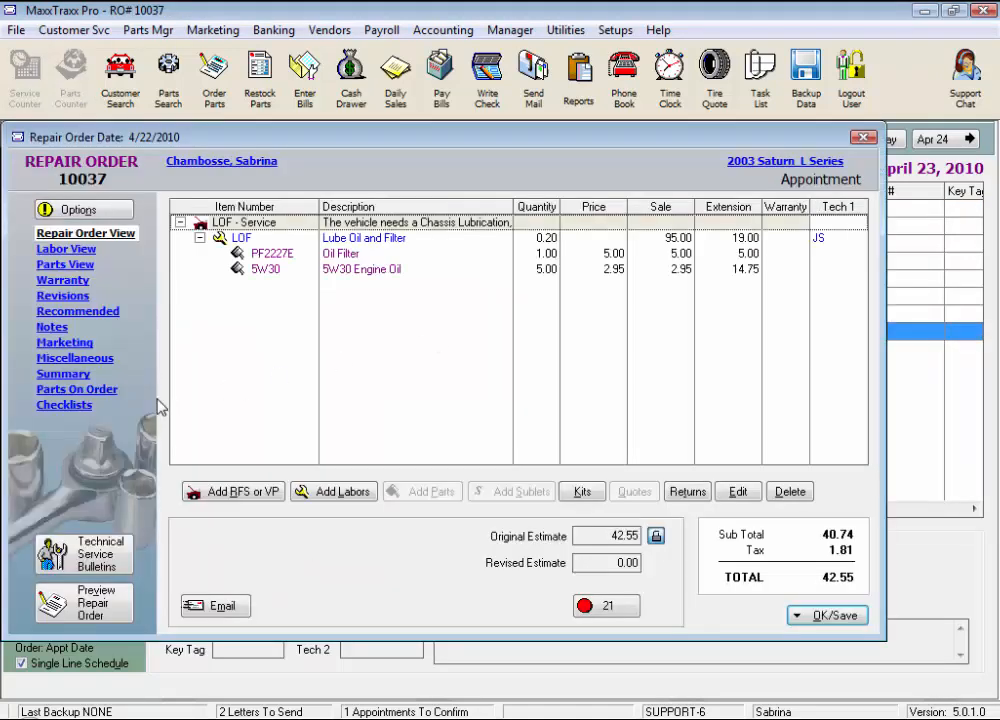
{"action": "left_click", "coordinate": [76, 408]}
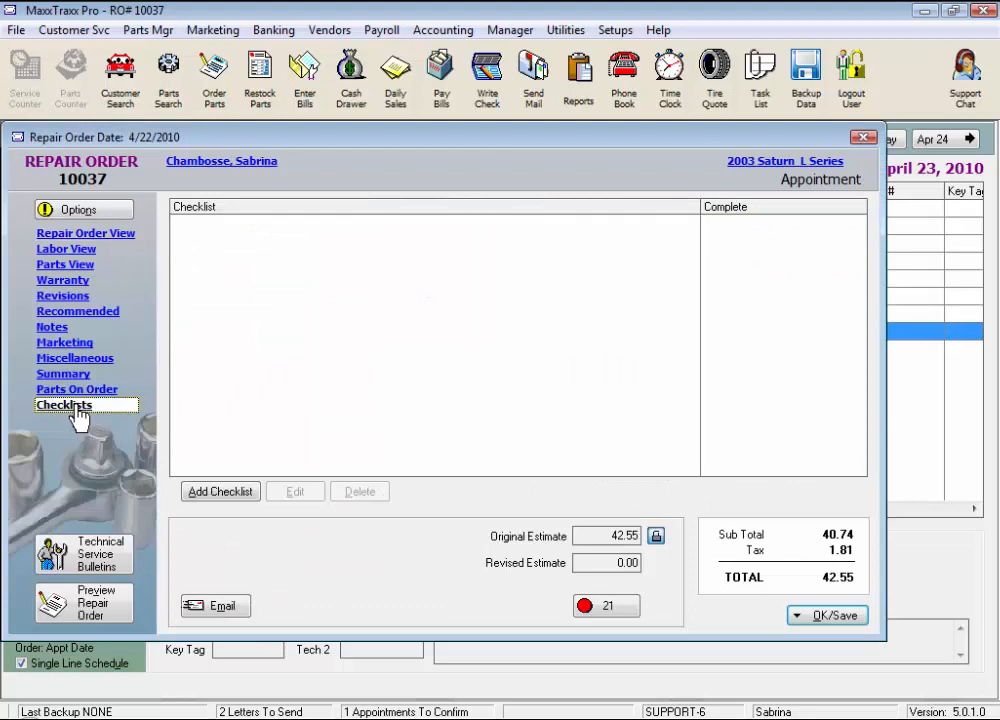
{"action": "left_click", "coordinate": [218, 494]}
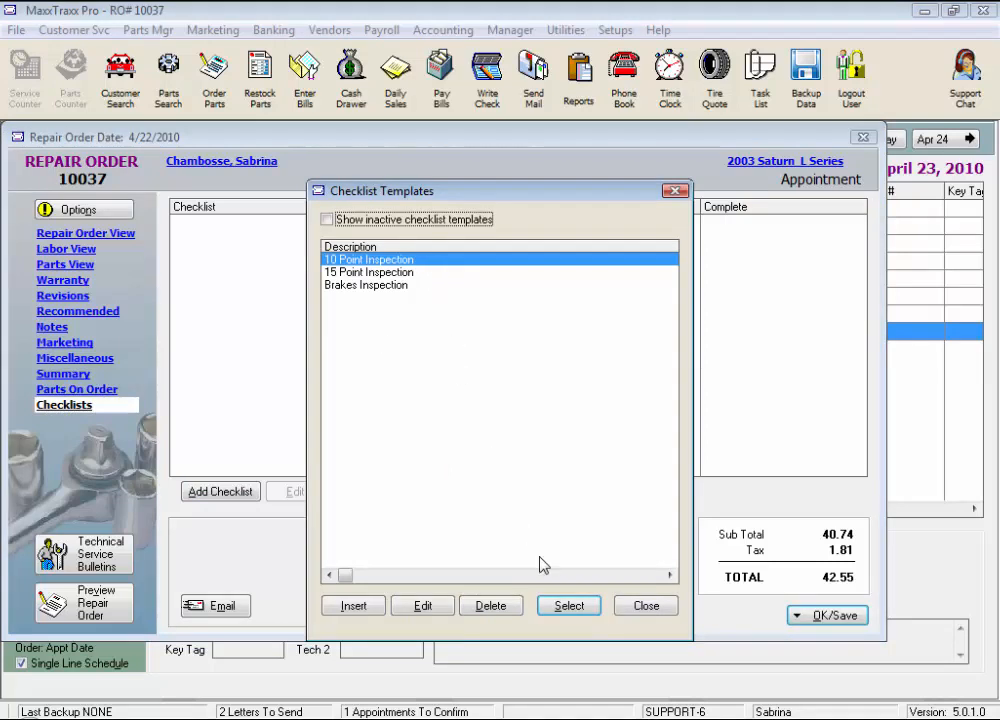
{"action": "left_click", "coordinate": [569, 606]}
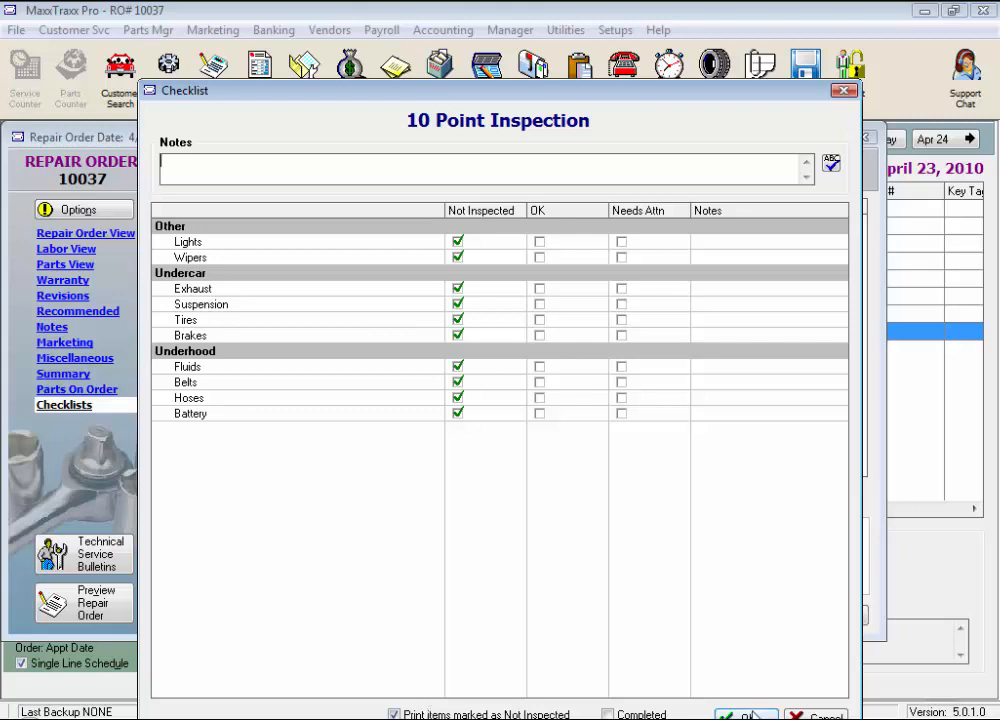
{"action": "key", "text": "Return"}
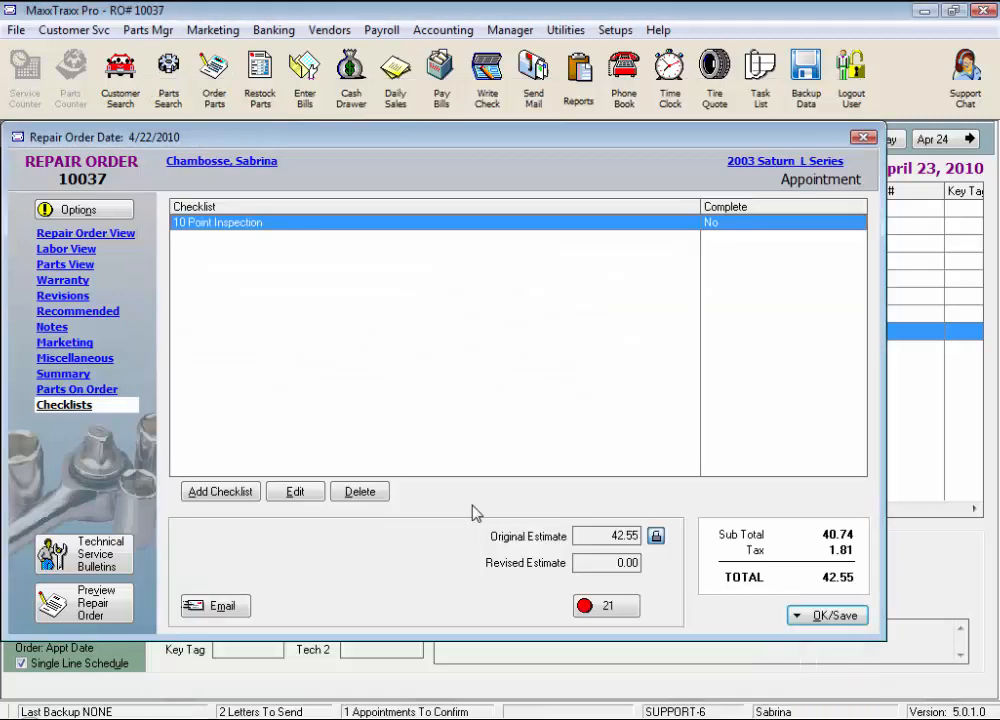
Preview the technician checklist report for the repair order, examine its inspection items and status columns, and close the preview.
{"action": "left_click", "coordinate": [115, 214]}
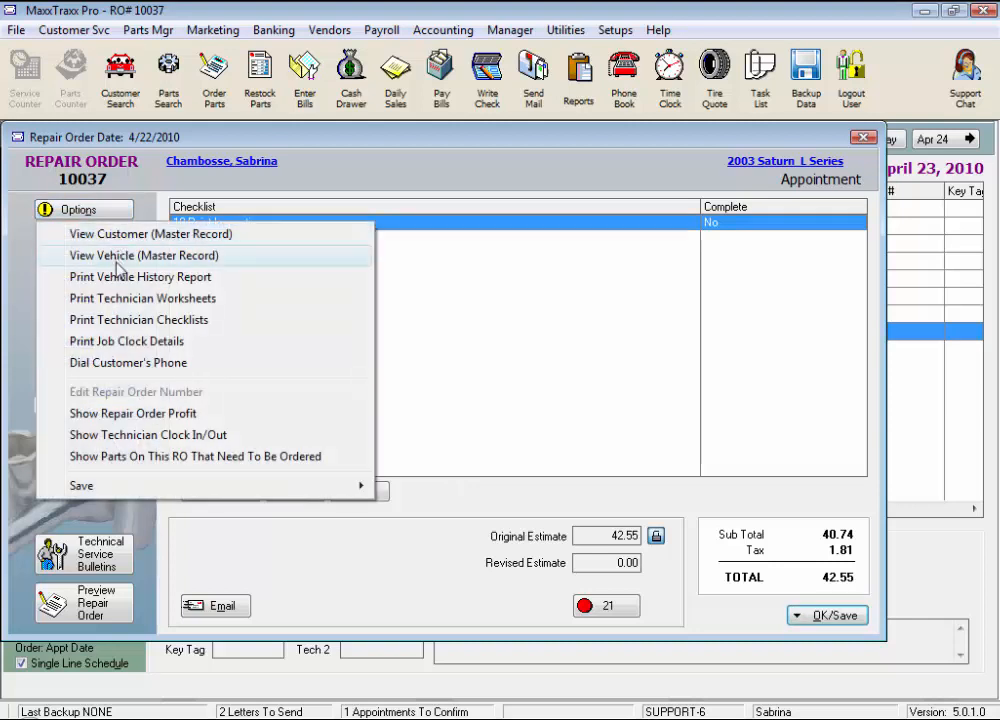
{"action": "left_click", "coordinate": [124, 322]}
{"action": "left_click", "coordinate": [125, 334]}
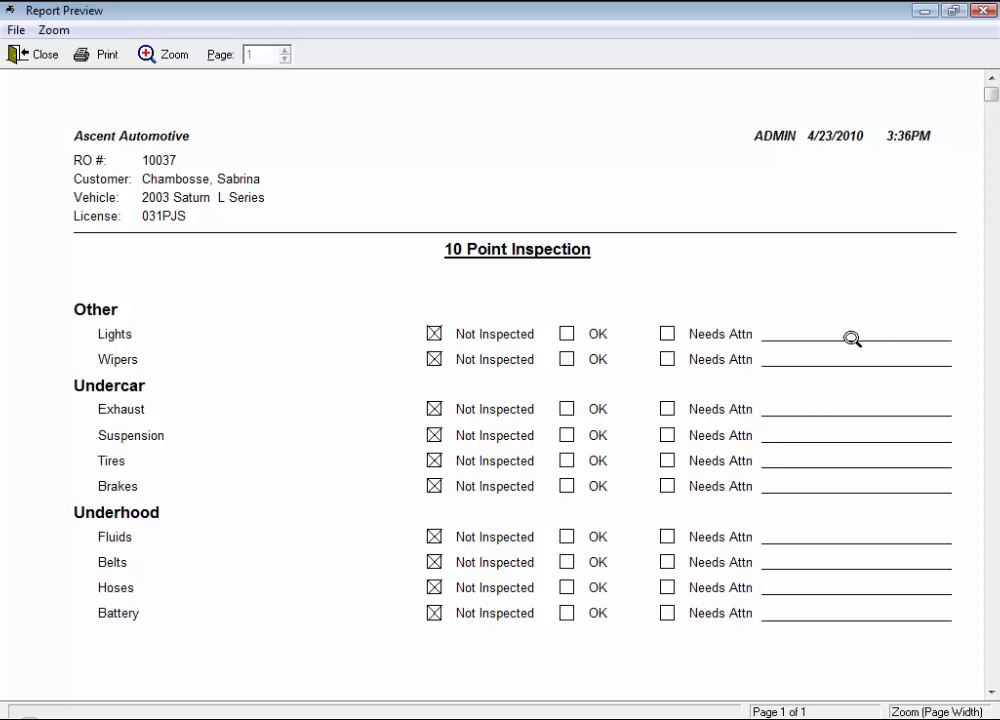
{"action": "left_click", "coordinate": [38, 54]}
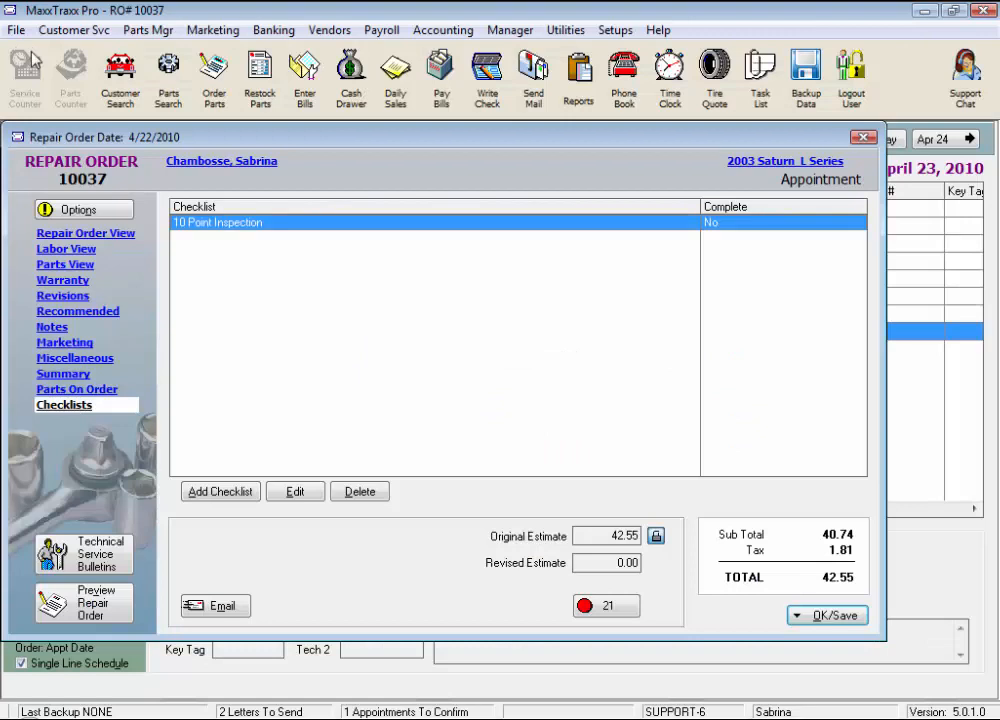
Open the repair order's 10 Point Inspection checklist and enter the general note "LR Hub Cap Missing".
{"action": "double_click", "coordinate": [390, 235]}
{"action": "type", "text": "LR Hub Cap Missing"}
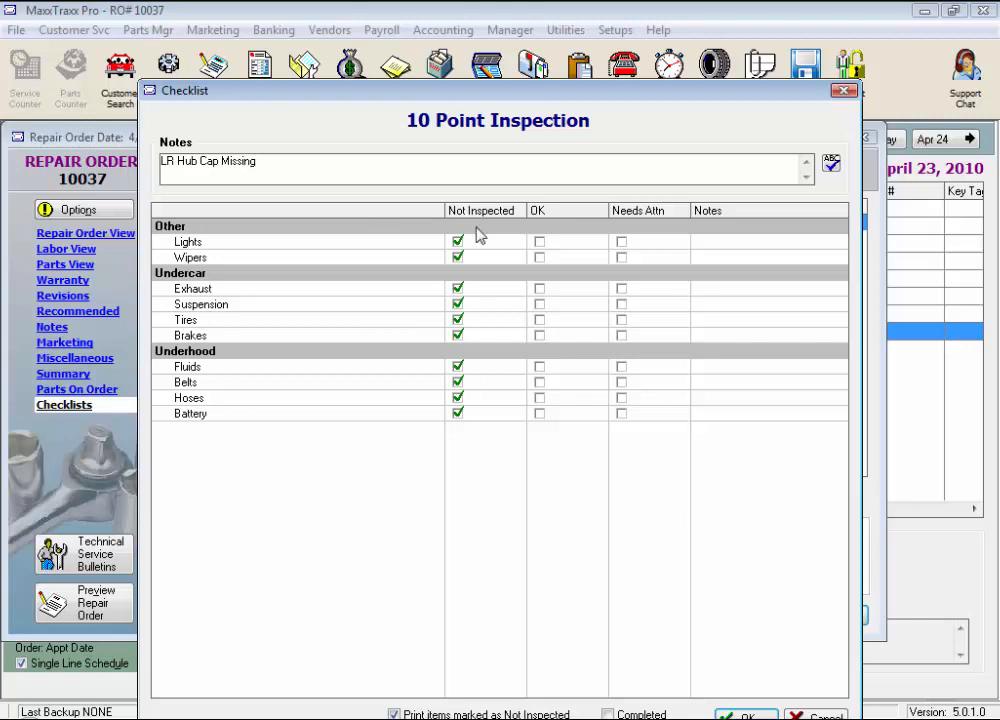
Mark Tires as Needs Attn with the note "cords showing", and mark all the other inspection items as OK.
{"action": "left_click", "coordinate": [539, 241]}
{"action": "left_click", "coordinate": [539, 258]}
{"action": "left_click", "coordinate": [539, 288]}
{"action": "left_click", "coordinate": [539, 304]}
{"action": "left_click", "coordinate": [621, 319]}
{"action": "left_click", "coordinate": [539, 335]}
{"action": "left_click", "coordinate": [539, 366]}
{"action": "left_click", "coordinate": [539, 382]}
{"action": "left_click", "coordinate": [539, 398]}
{"action": "left_click", "coordinate": [539, 413]}
{"action": "left_click", "coordinate": [723, 319]}
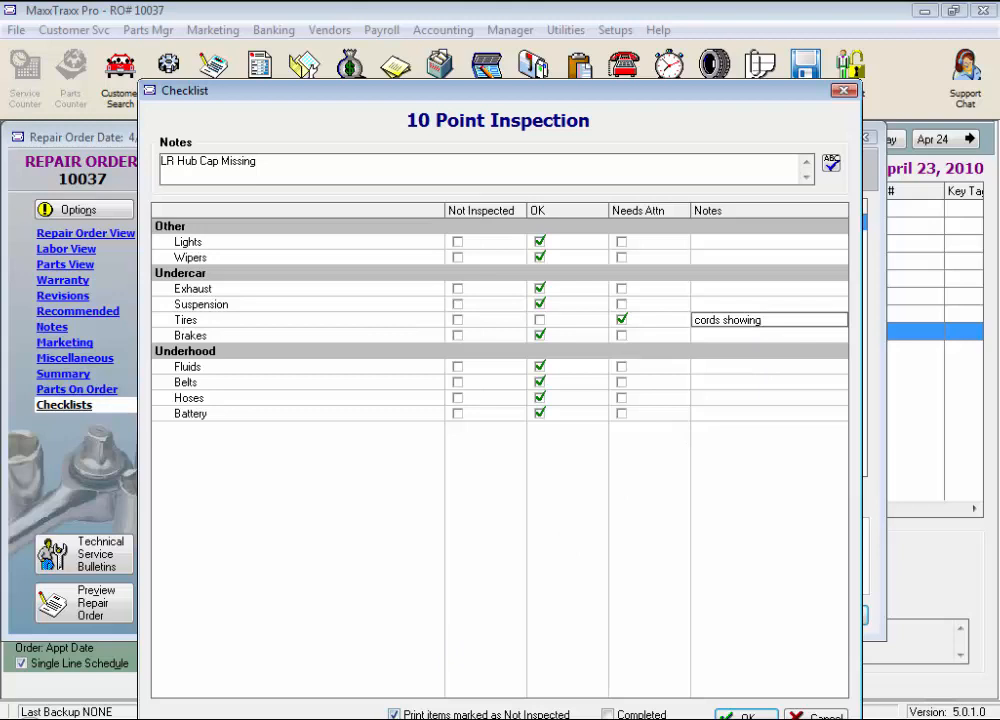
Turn off printing of items marked as Not Inspected, and save the checklist as completed.
{"action": "key", "text": "Tab"}
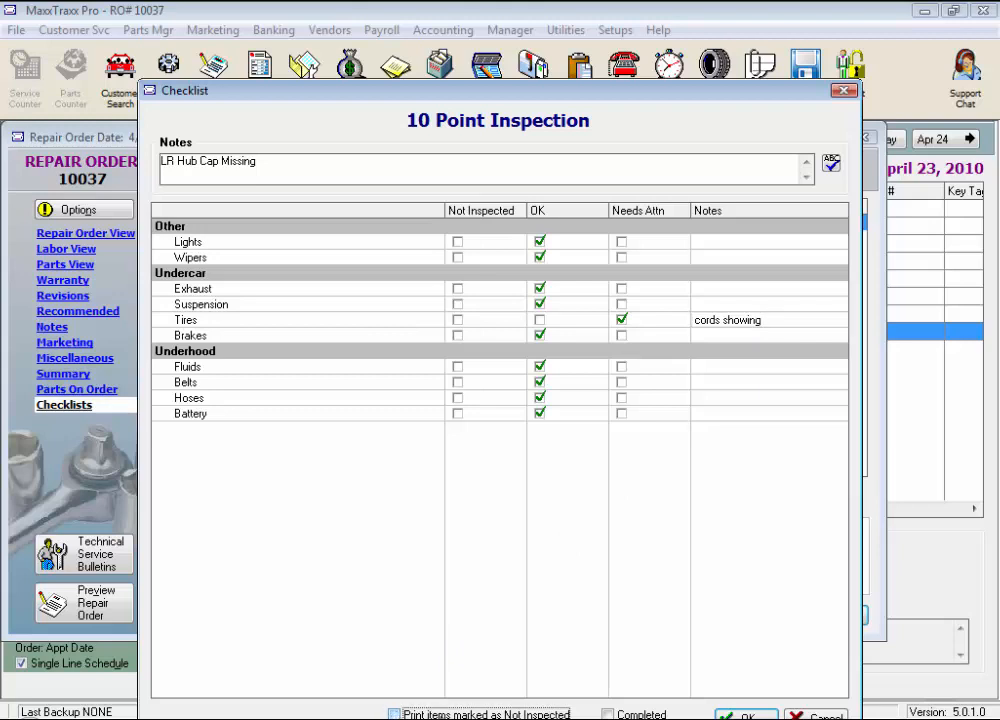
{"action": "key", "text": "Tab"}
{"action": "key", "text": "space"}
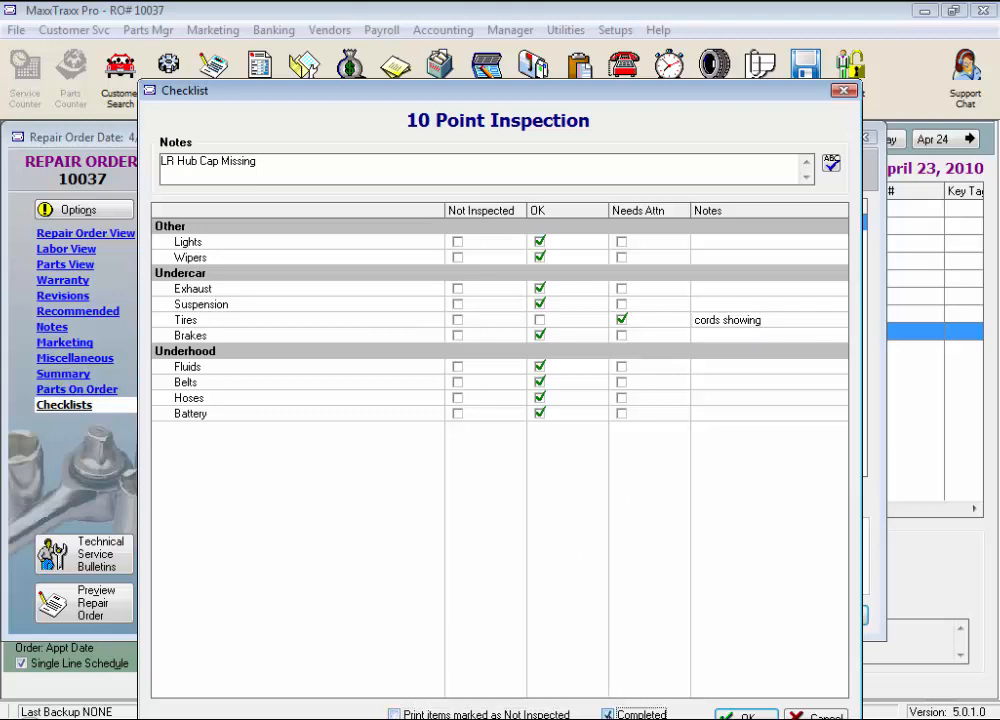
{"action": "left_click", "coordinate": [745, 716]}
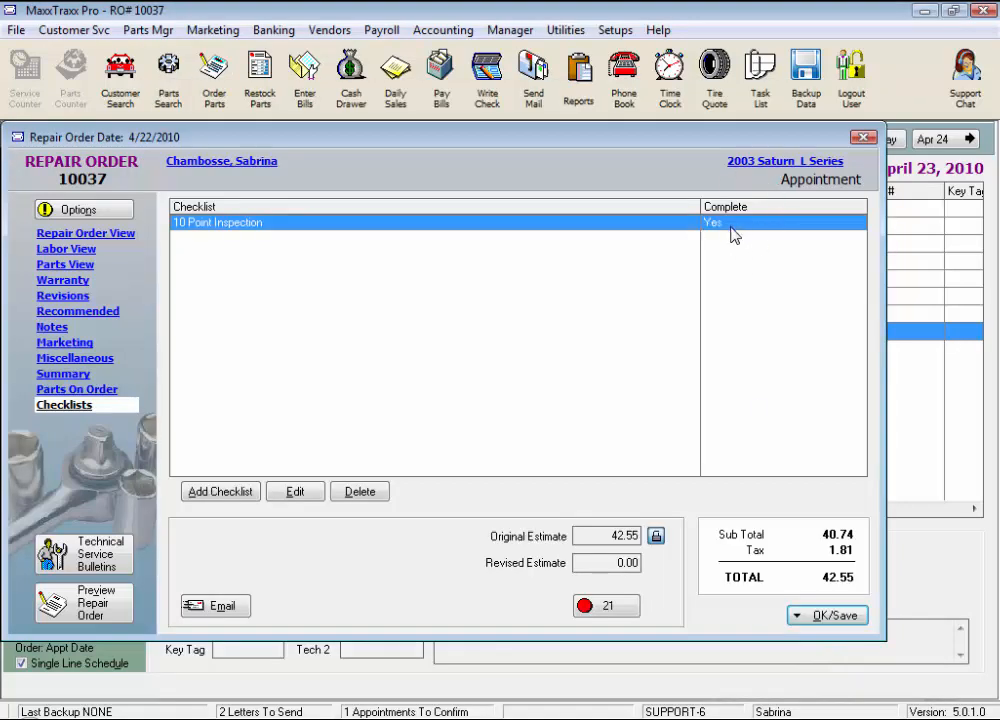
Save the repair order with Print Checklists enabled, choosing Don't Print for the repair order copies.
{"action": "left_click", "coordinate": [826, 622]}
{"action": "left_click", "coordinate": [658, 492]}
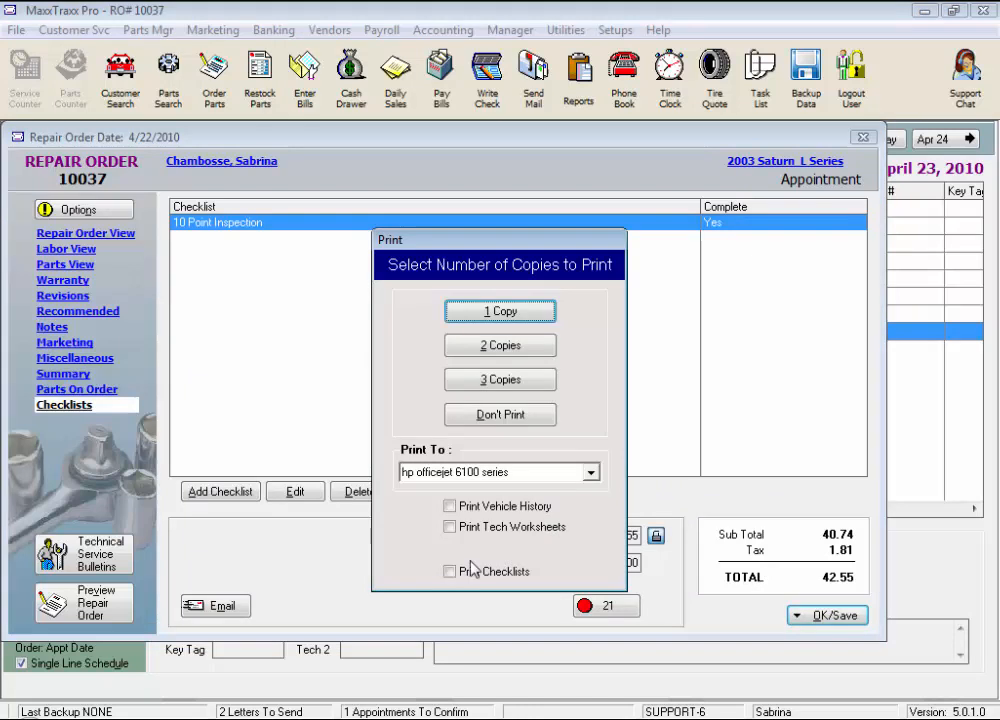
{"action": "left_click", "coordinate": [451, 572]}
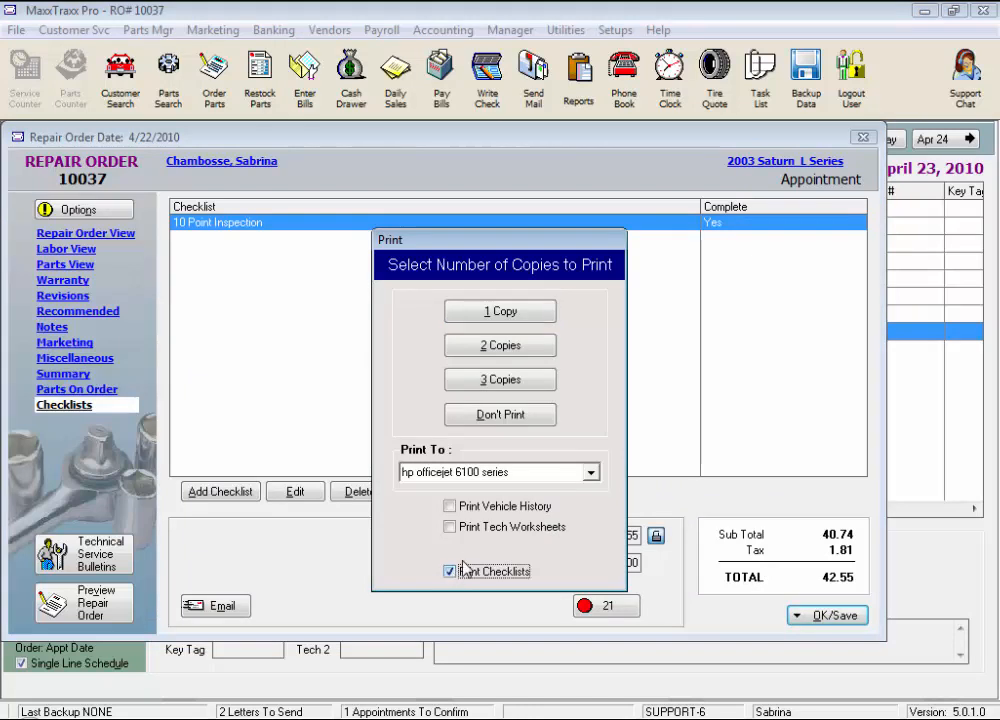
{"action": "left_click", "coordinate": [530, 420]}
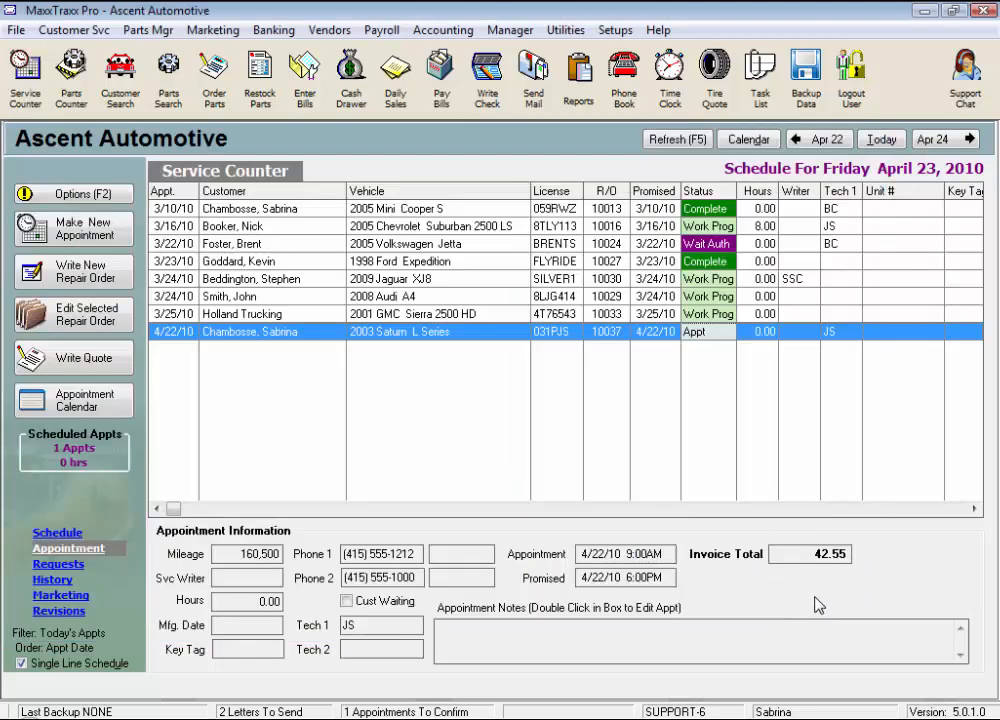